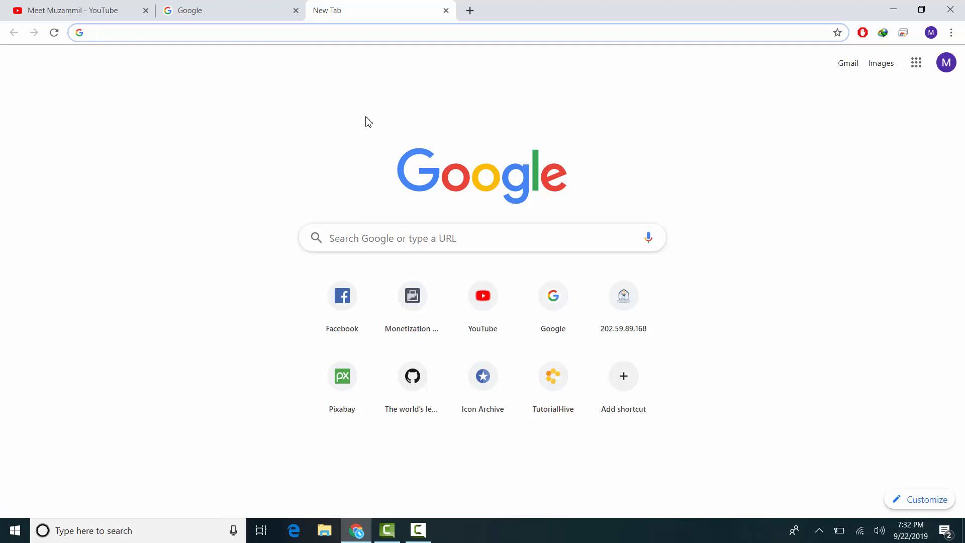
# Open pastebin.com and start a new paste with the lines "No Copyright" and "No Copyright Images"
pyautogui.write('pastebin.com')
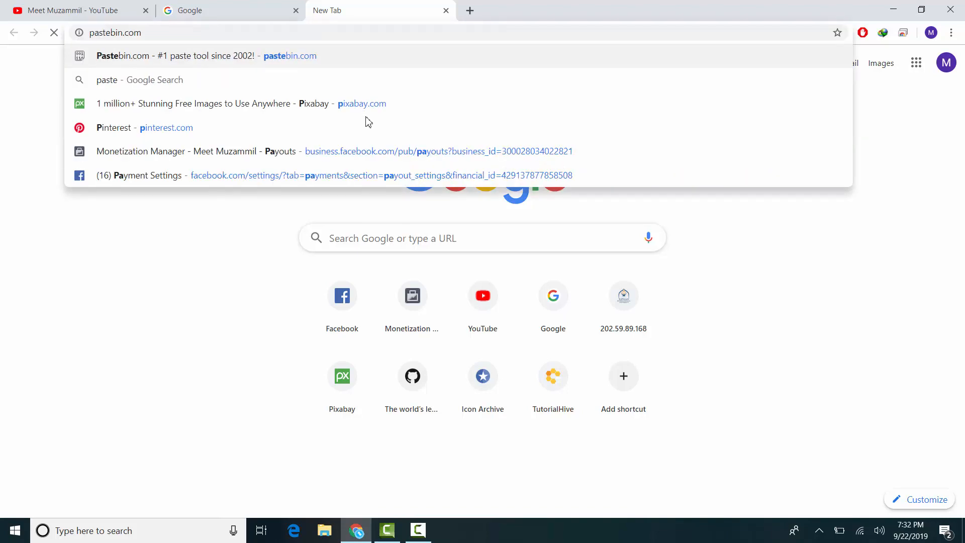
pyautogui.press('Return')
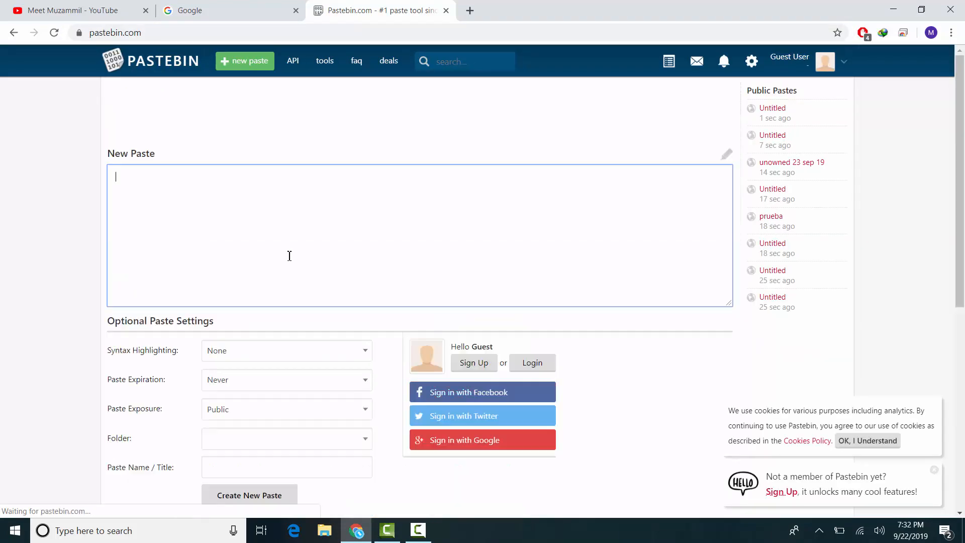
pyautogui.write('No')
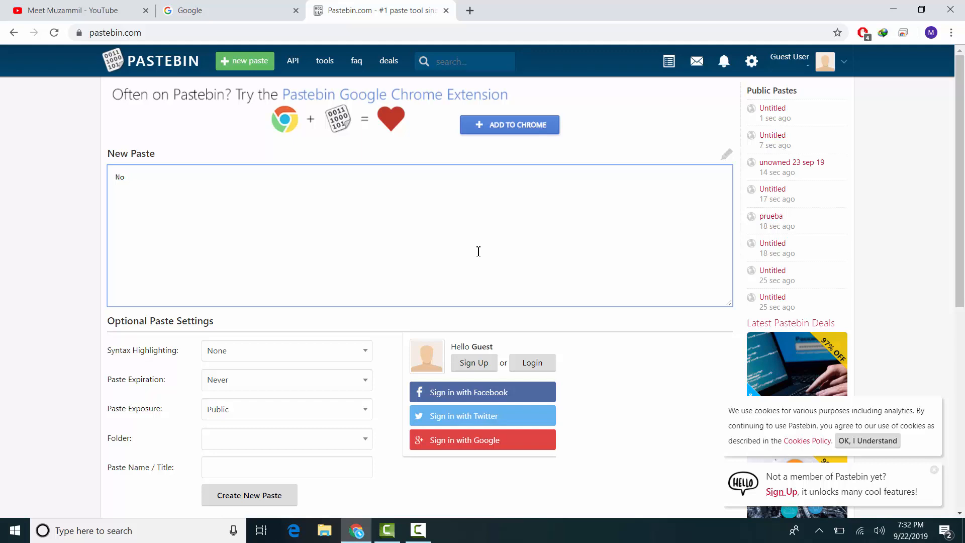
pyautogui.write('Copyright')
pyautogui.press('Return')
pyautogui.write('No Copyright Images')
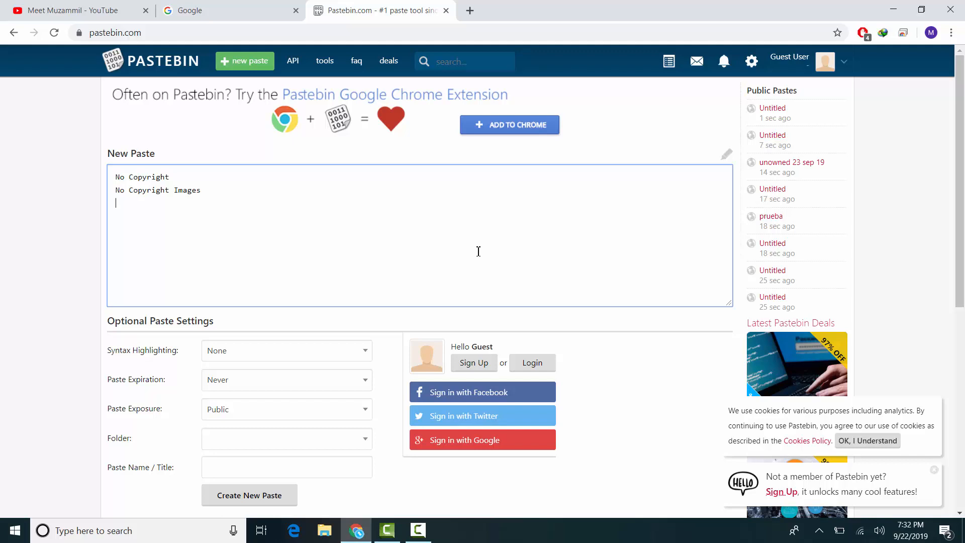
# Append "/Edit" to the images line and add the line "No Copyright THumbnails" below it
pyautogui.write('/Edit')
pyautogui.hotkey('shift', 'Left')
pyautogui.hotkey('shift', 'Left')
pyautogui.hotkey('shift', 'Left')
pyautogui.hotkey('shift', 'Left')
pyautogui.press('Left')
pyautogui.press('Left')
pyautogui.hotkey('shift', 'Left')
pyautogui.hotkey('shift', 'Left')
pyautogui.hotkey('shift', 'Left')
pyautogui.hotkey('shift', 'Left')
pyautogui.hotkey('shift', 'Left')
pyautogui.hotkey('shift', 'Left')
pyautogui.press('Right')
pyautogui.press('Right')
pyautogui.write('No Th')
pyautogui.press('BackSpace')
pyautogui.write('Copyright THumbnails')
pyautogui.press('Return')
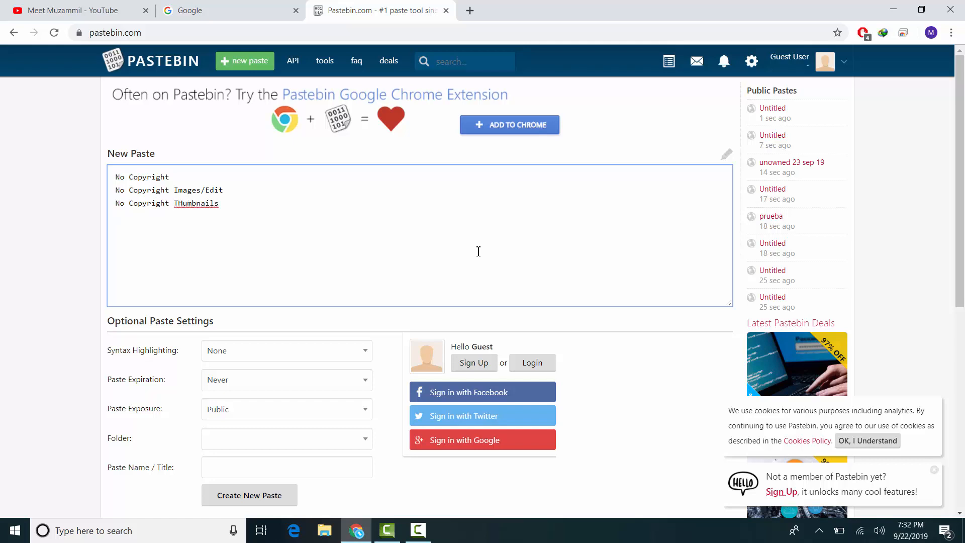
# Add the line "No Copyright titles" below the thumbnails line in the paste
pyautogui.write('No Copy')
pyautogui.write('rgith')
pyautogui.press('BackSpace')
pyautogui.press('BackSpace')
pyautogui.press('BackSpace')
pyautogui.press('BackSpace')
pyautogui.press('BackSpace')
pyautogui.write('ight titles ')
# Add the line "No copyright Description" below the titles line in the paste
pyautogui.write('NO copy')
pyautogui.write('right ')
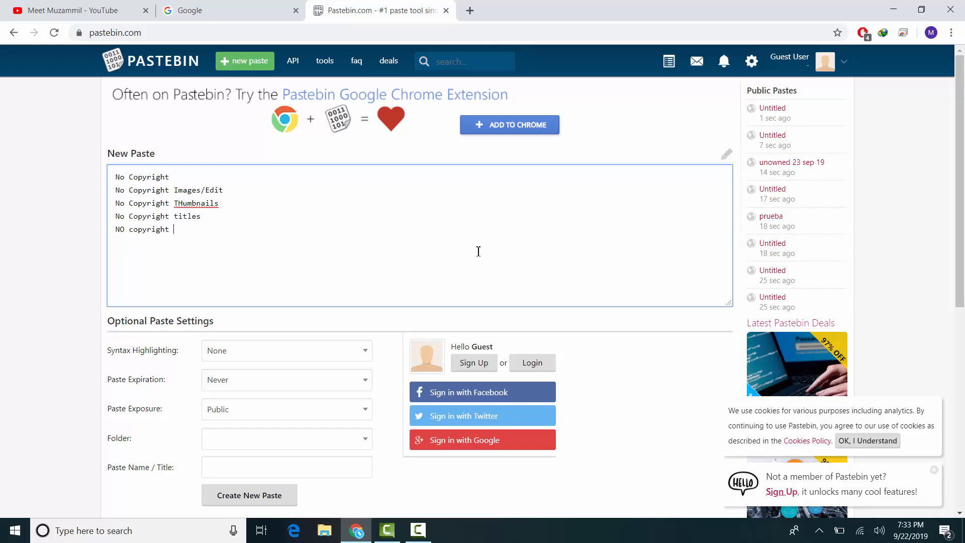
pyautogui.write('Description')
pyautogui.press('Right')
pyautogui.hotkey('shift', 'Right')
pyautogui.write('on ')
# Finish the list in the paste with the line "No copyright Tags"
pyautogui.write('No coy')
pyautogui.press('BackSpace')
pyautogui.write('pyright')
pyautogui.write('Tags')
pyautogui.press('Return')
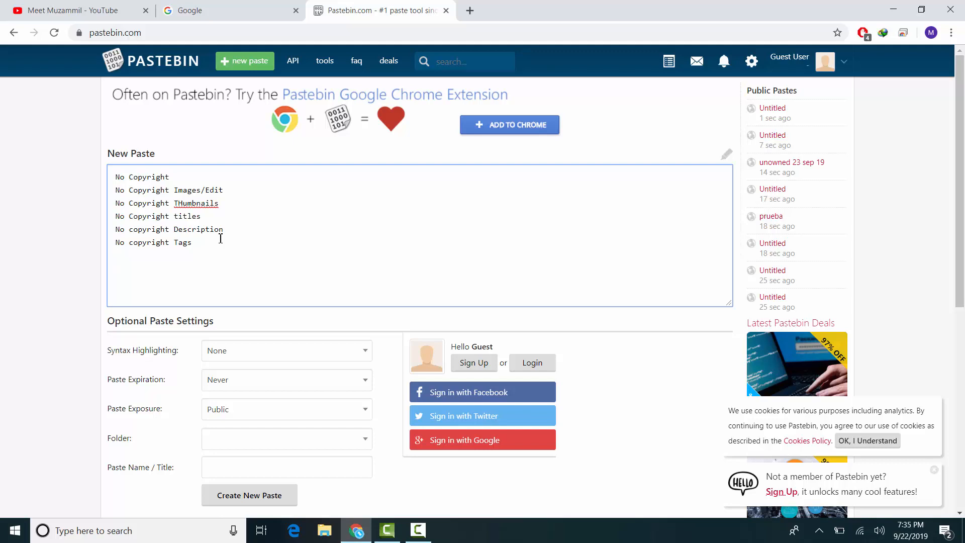
# Insert a blank line above the first "No Copyright" line of the paste
pyautogui.hotkey('ctrl', 'shift', 'Left')
pyautogui.hotkey('ctrl', 'shift', 'Left')
pyautogui.hotkey('shift', 'Up')
pyautogui.hotkey('shift', 'Up')
pyautogui.press('Up')
pyautogui.press('Up')
pyautogui.press('Up')
pyautogui.press('Return')
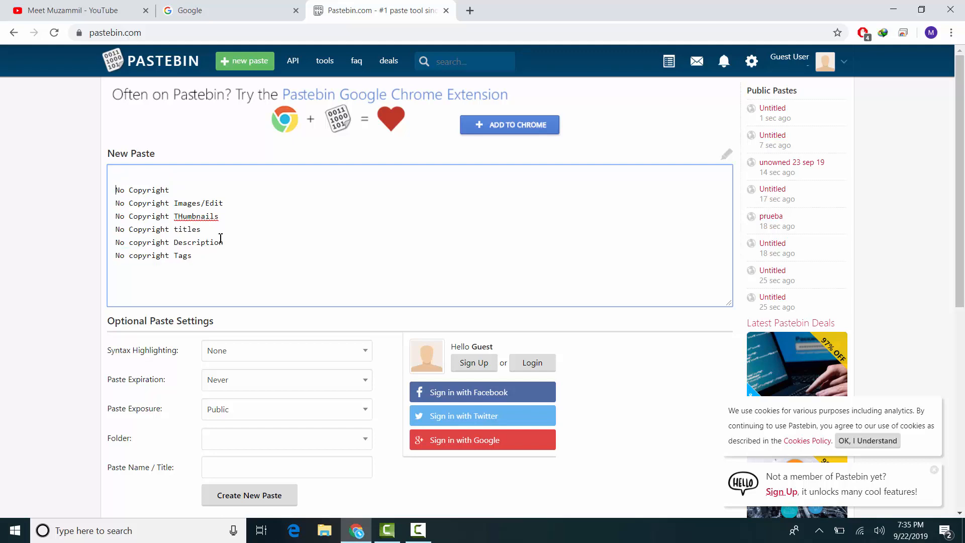
pyautogui.press('Down')
pyautogui.hotkey('shift', 'Down')
pyautogui.hotkey('shift', 'Down')
pyautogui.hotkey('shift', 'Down')
pyautogui.hotkey('shift', 'Down')
pyautogui.hotkey('shift', 'Down')
pyautogui.hotkey('shift', 'Down')
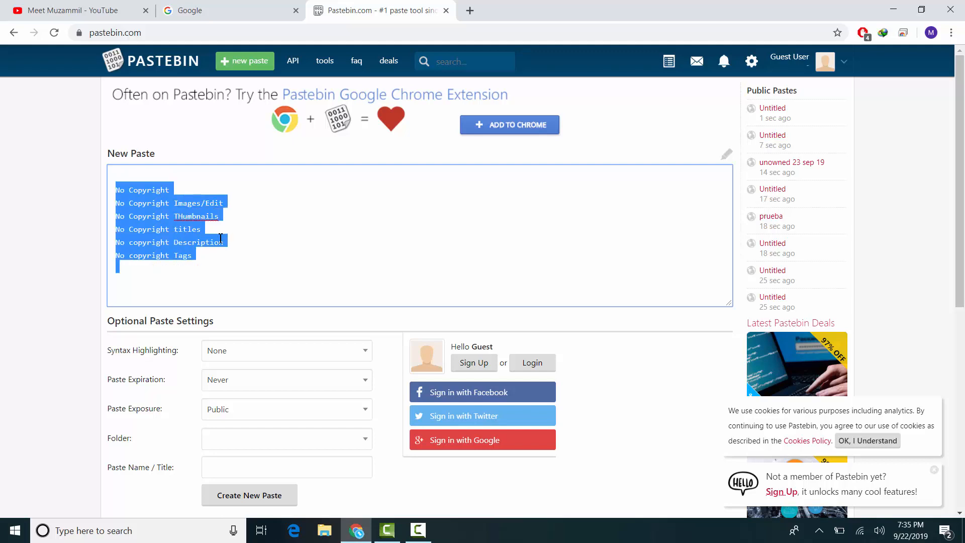
pyautogui.press('Left')
pyautogui.hotkey('shift', 'Down')
pyautogui.hotkey('shift', 'Down')
pyautogui.press('Down')
pyautogui.press('Down')
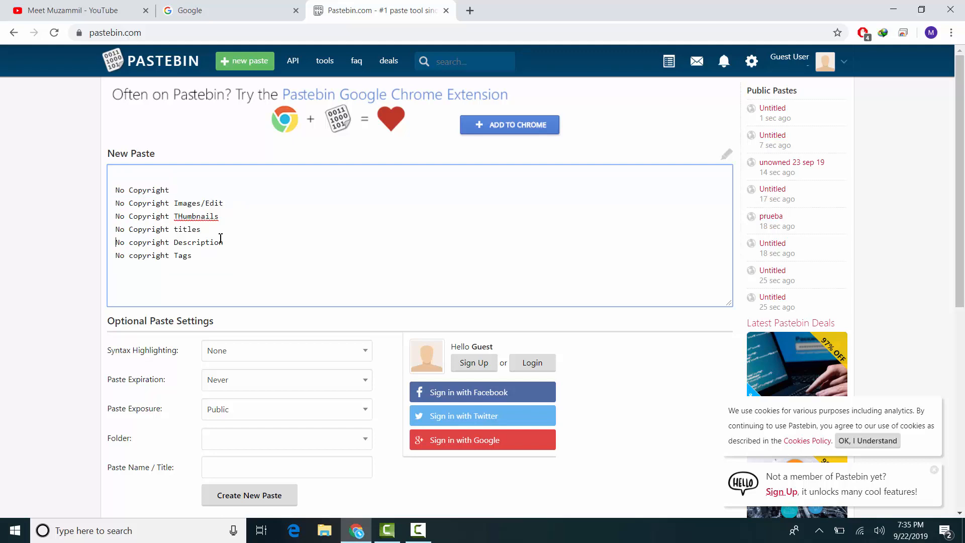
pyautogui.hotkey('shift', 'Up')
pyautogui.hotkey('shift', 'Up')
pyautogui.hotkey('shift', 'Up')
pyautogui.hotkey('shift', 'Up')
pyautogui.hotkey('shift', 'Up')
pyautogui.hotkey('shift', 'Up')
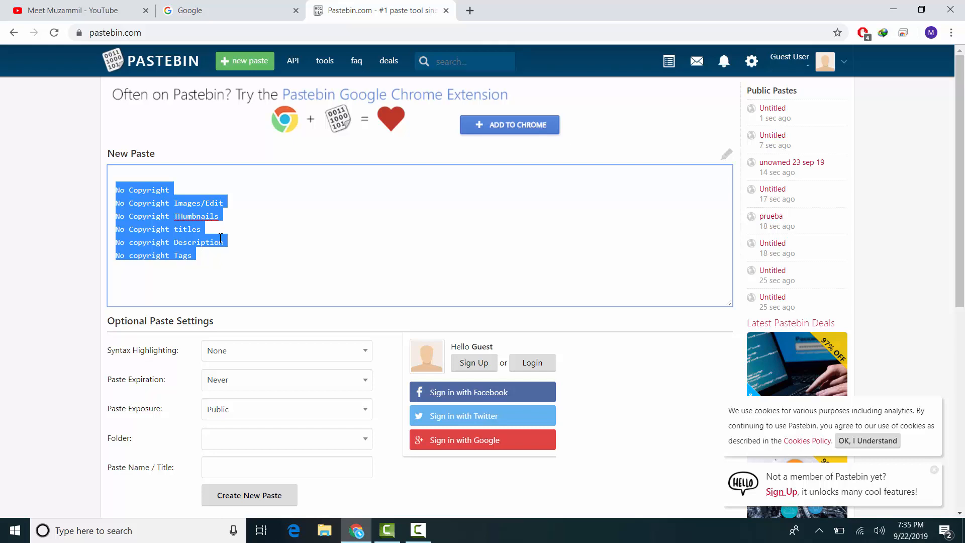
pyautogui.press('Up')
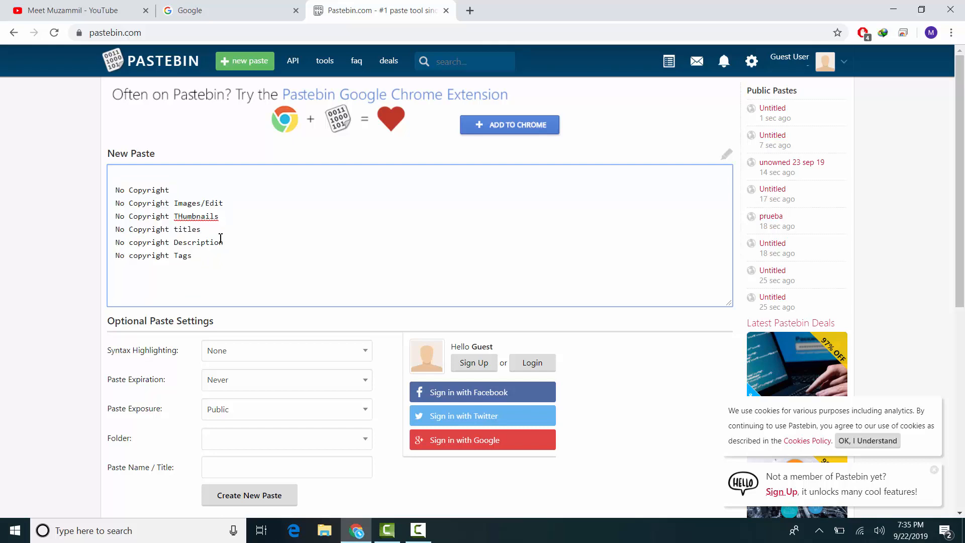
pyautogui.hotkey('shift', 'Down')
pyautogui.hotkey('shift', 'Down')
pyautogui.hotkey('shift', 'Down')
pyautogui.hotkey('shift', 'Down')
pyautogui.hotkey('shift', 'Down')
pyautogui.hotkey('shift', 'Down')
pyautogui.press('Right')
pyautogui.hotkey('shift', 'Down')
pyautogui.hotkey('shift', 'Down')
pyautogui.hotkey('shift', 'Down')
pyautogui.hotkey('shift', 'Down')
pyautogui.hotkey('shift', 'Down')
pyautogui.hotkey('shift', 'Down')
pyautogui.hotkey('shift', 'Down')
pyautogui.hotkey('shift', 'Down')
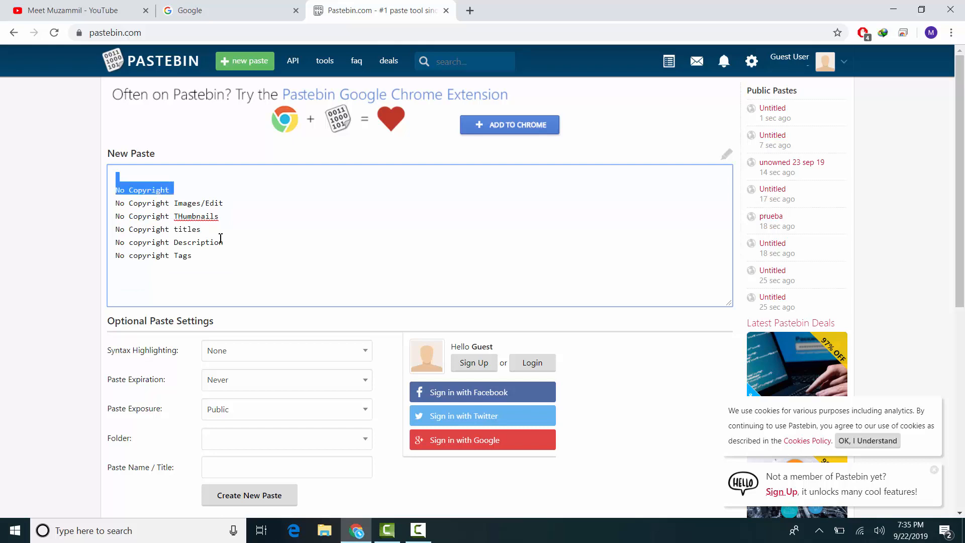
pyautogui.press('Right')
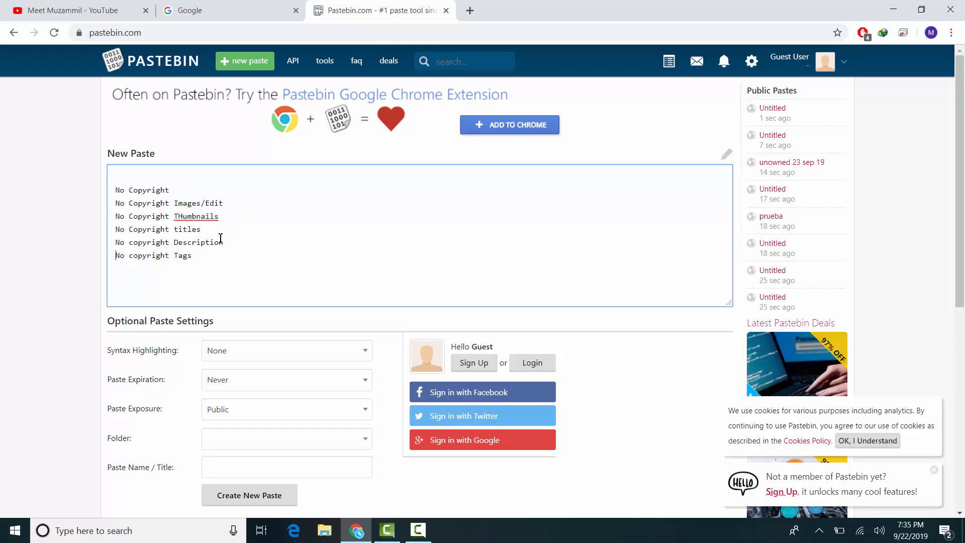
pyautogui.hotkey('shift', 'Down')
pyautogui.hotkey('shift', 'Down')
pyautogui.hotkey('shift', 'Down')
pyautogui.hotkey('shift', 'Down')
pyautogui.hotkey('shift', 'Down')
pyautogui.hotkey('shift', 'Down')
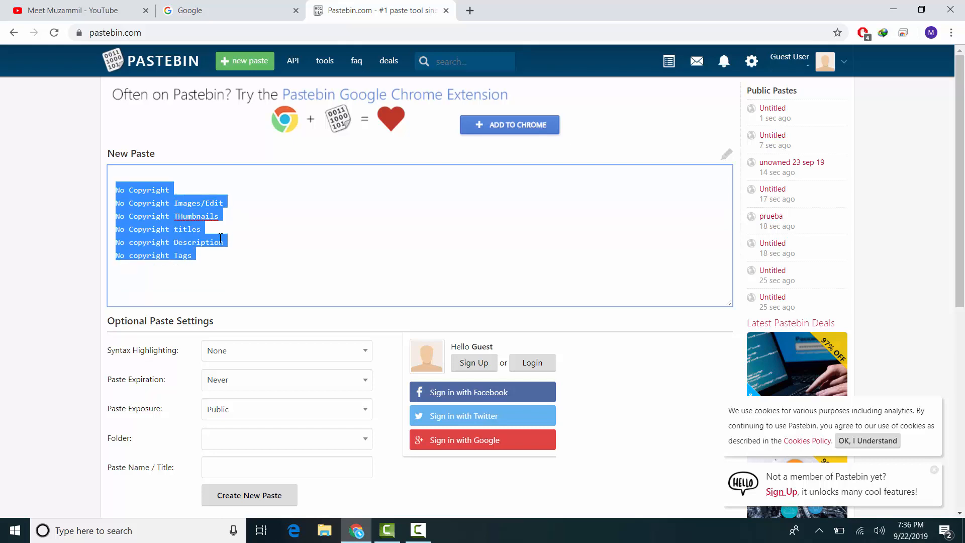
pyautogui.press('Up')
pyautogui.press('Up')
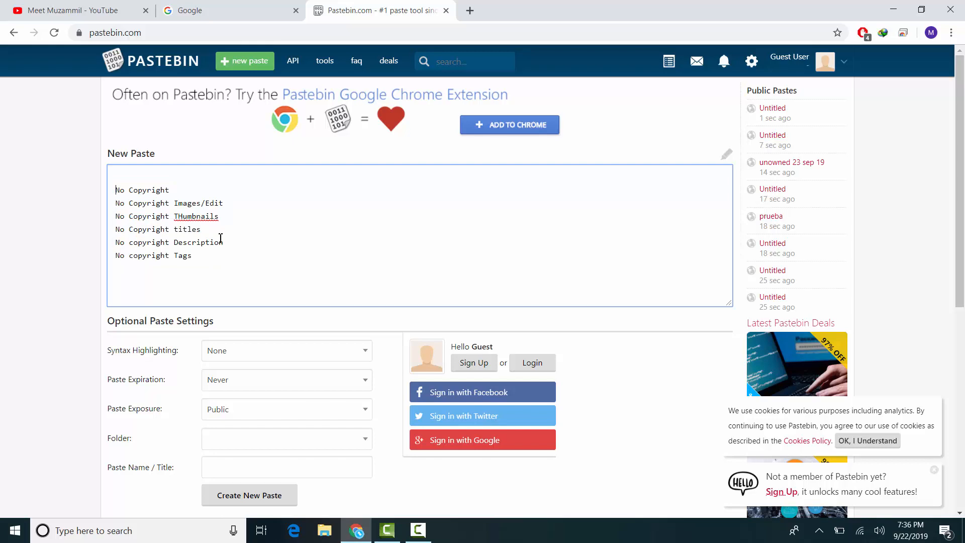
pyautogui.hotkey('shift', 'Down')
pyautogui.hotkey('shift', 'Down')
pyautogui.hotkey('shift', 'Down')
pyautogui.hotkey('shift', 'Down')
pyautogui.hotkey('shift', 'Down')
pyautogui.hotkey('shift', 'Down')
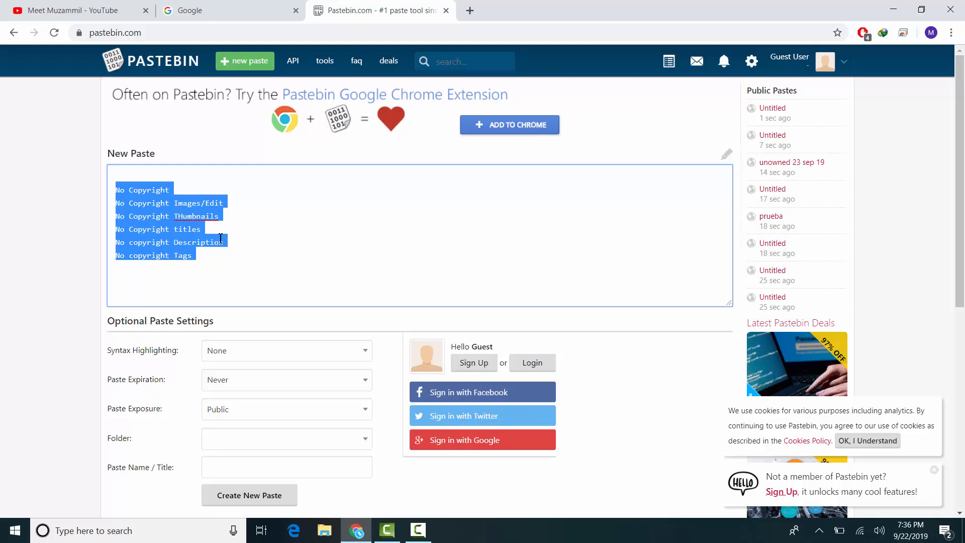
pyautogui.press('Right')
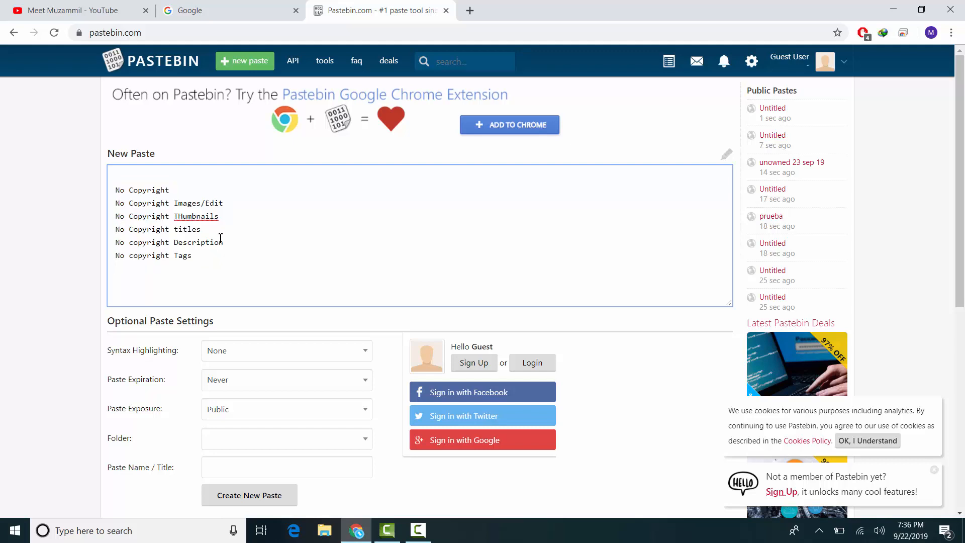
# Check which account is signed in on the already open Google page
pyautogui.click(218, 10)
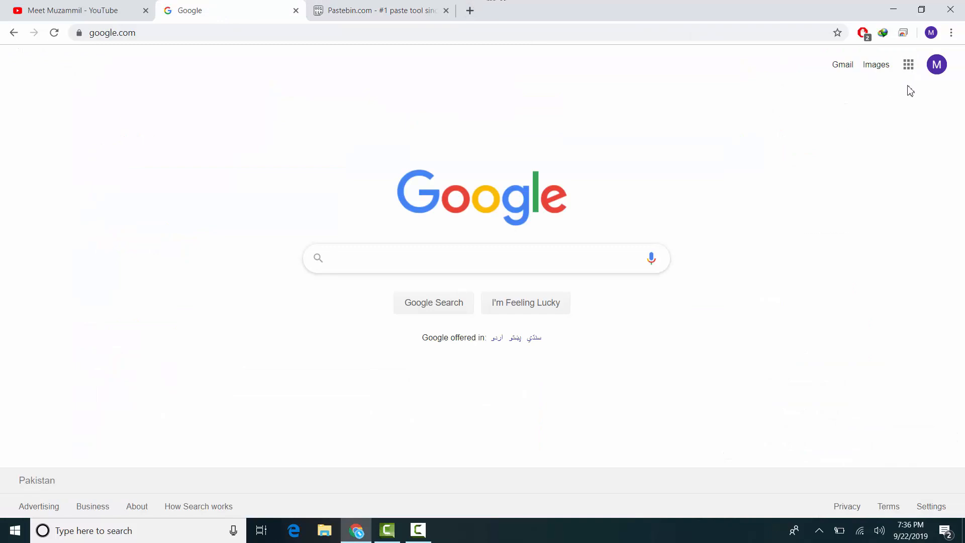
pyautogui.click(931, 75)
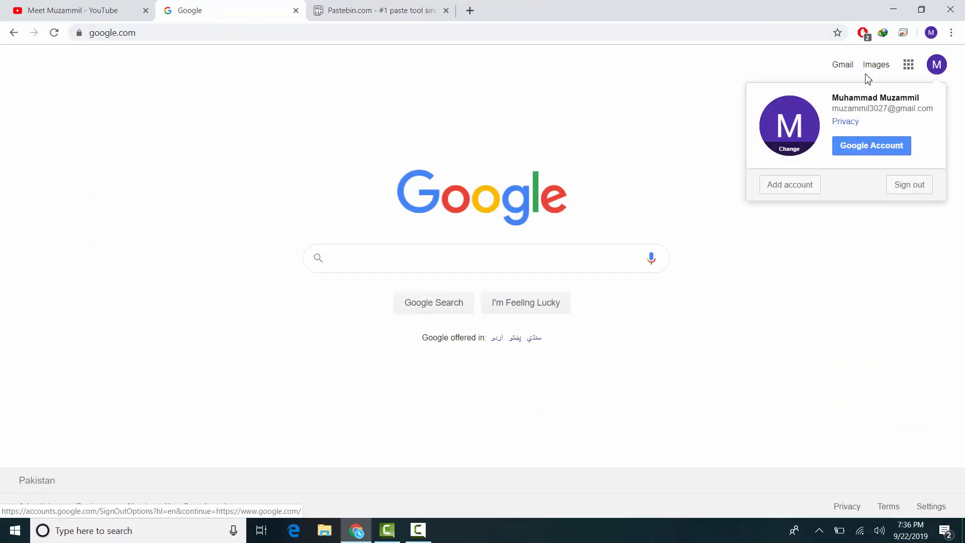
pyautogui.click(595, 97)
# Open youtube.com in a new tab, view the signed-in account's own channel page and close the tab
pyautogui.click(470, 11)
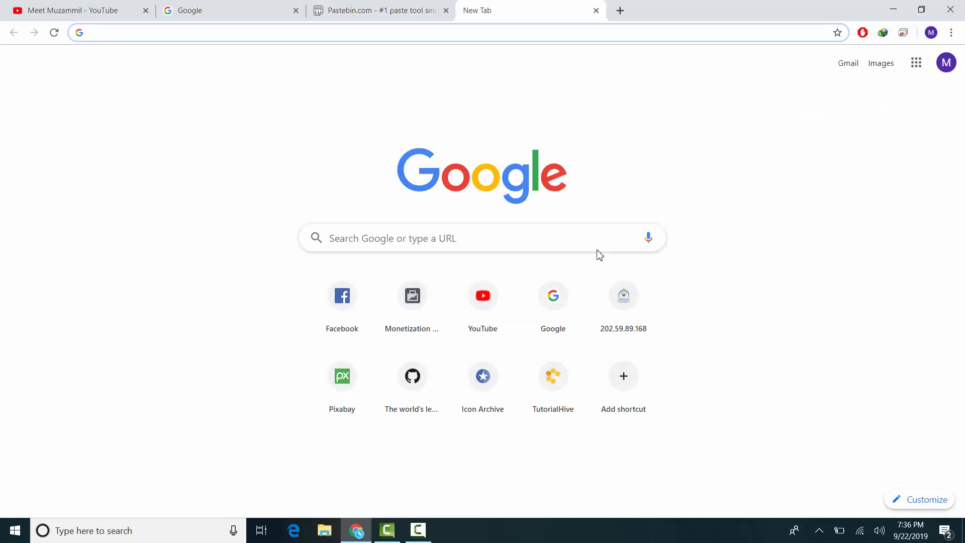
pyautogui.write('youtube.com')
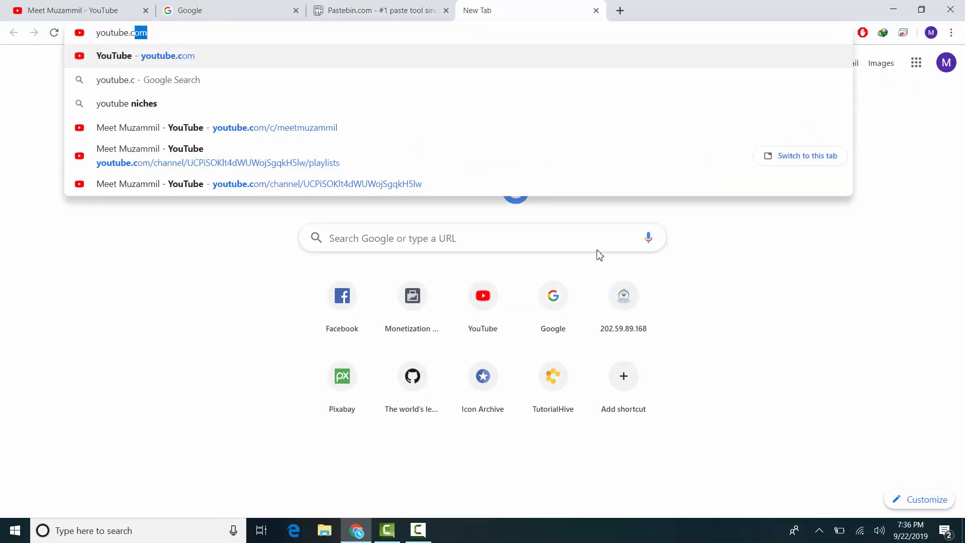
pyautogui.press('Return')
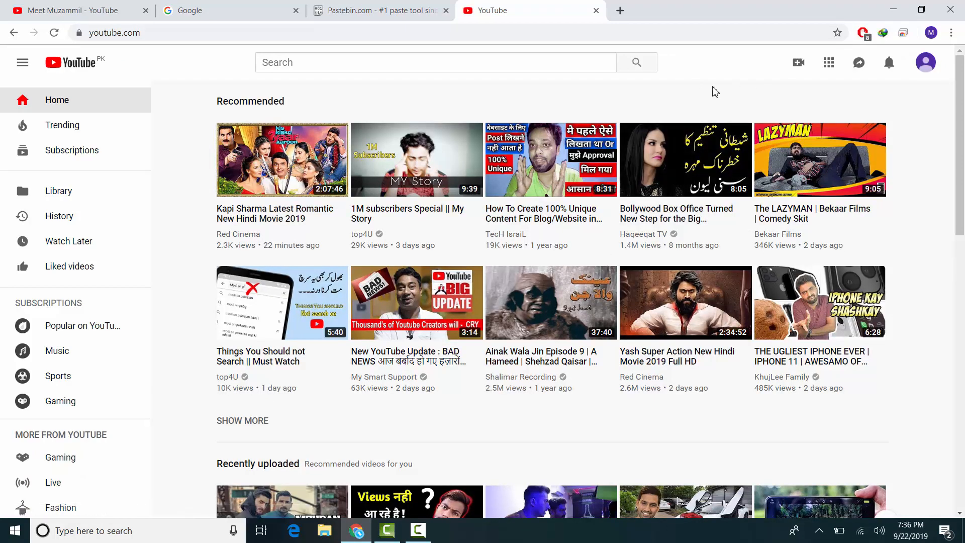
pyautogui.click(928, 70)
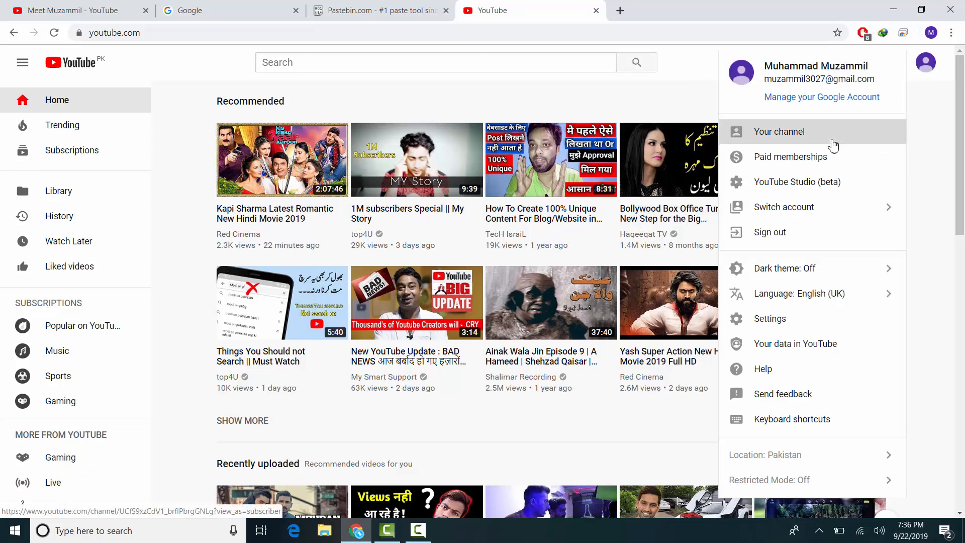
pyautogui.click(833, 141)
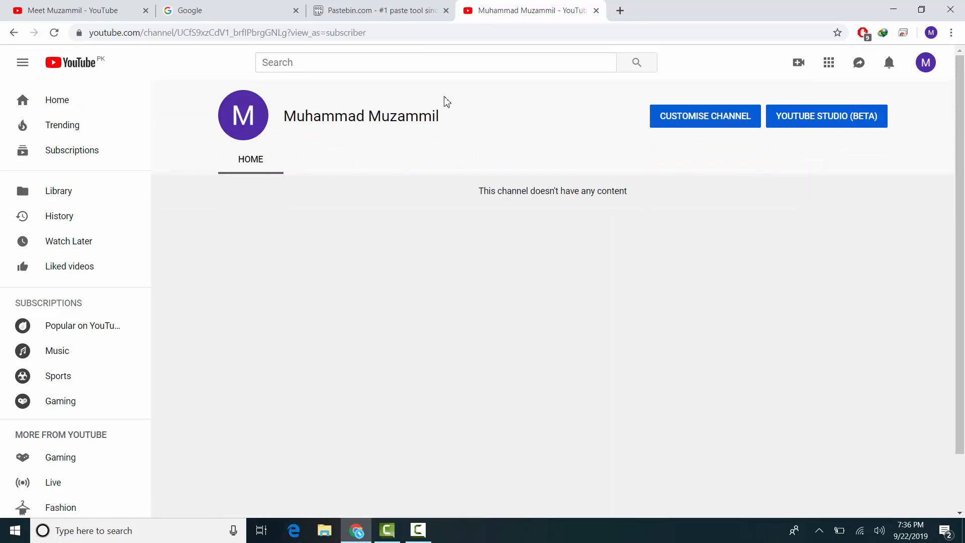
pyautogui.click(596, 11)
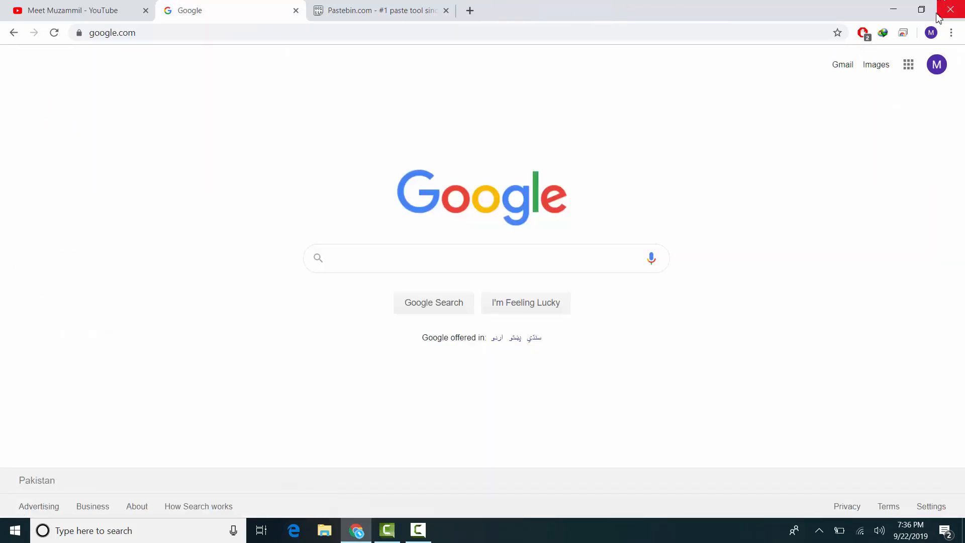
# Switch to the SunzTech browser profile and open youtube.com in its window
pyautogui.click(931, 33)
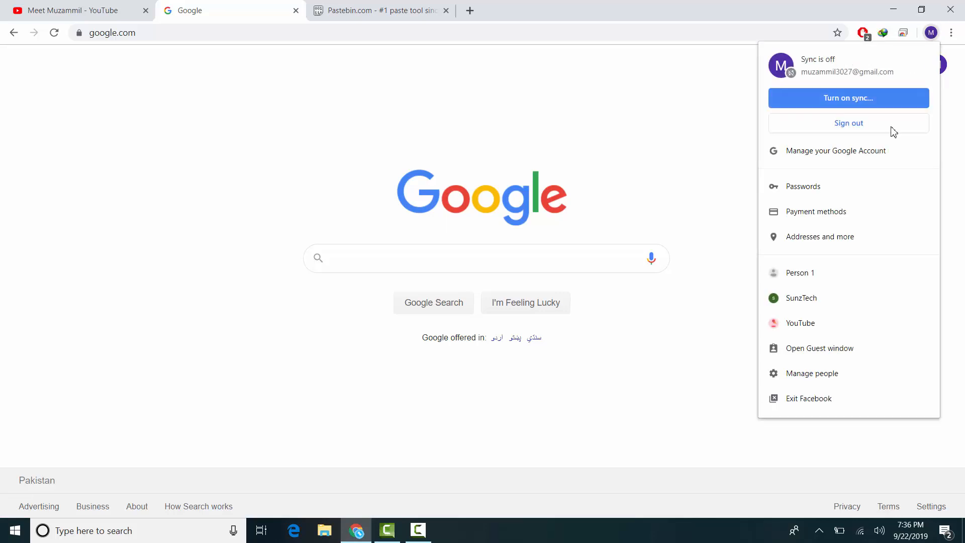
pyautogui.click(799, 298)
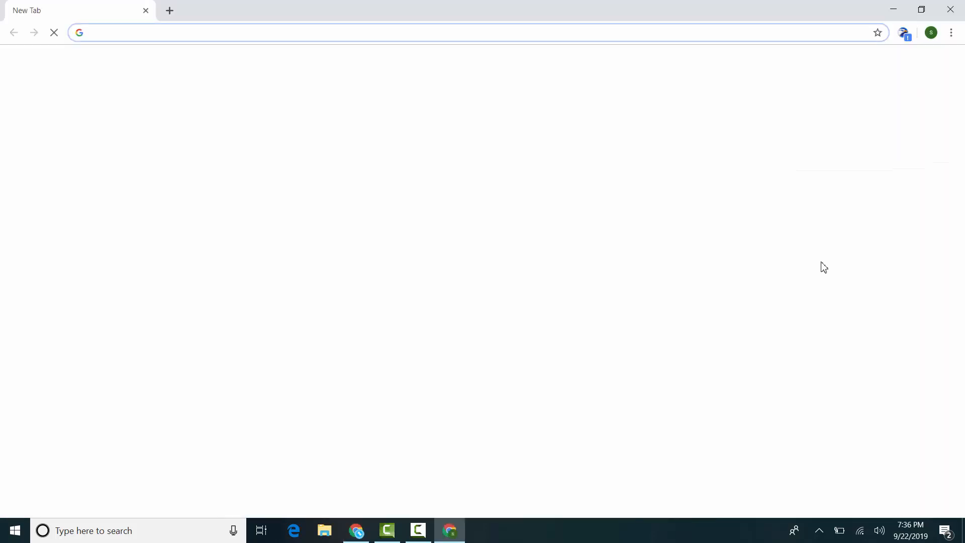
pyautogui.write('youtube.com')
pyautogui.press('Return')
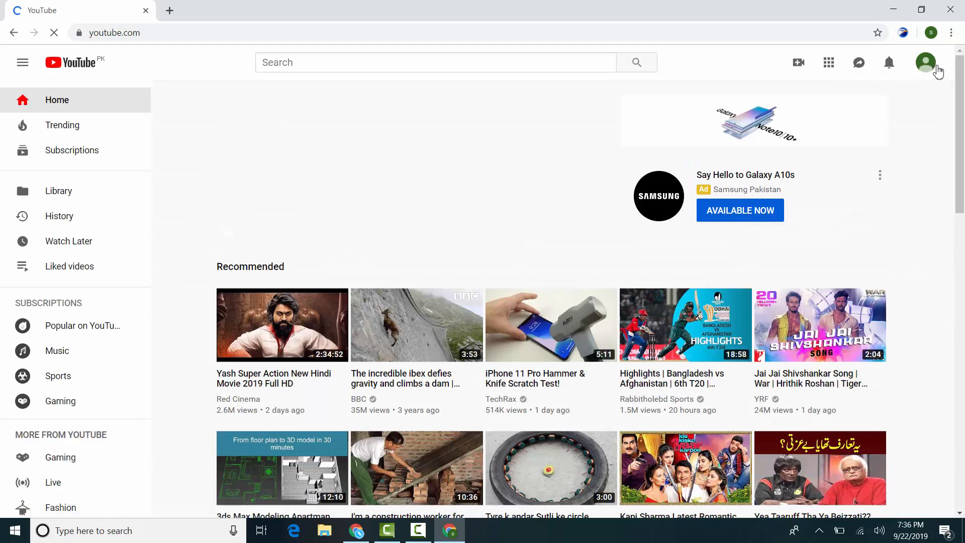
# Open the channel creation form for the signed-in account and highlight "create_channel" in the page address
pyautogui.click(926, 66)
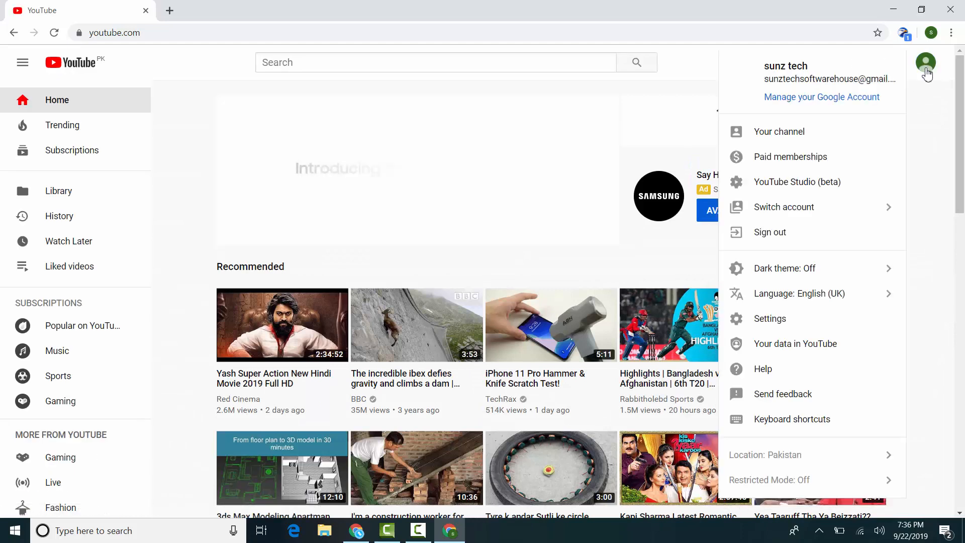
pyautogui.click(799, 131)
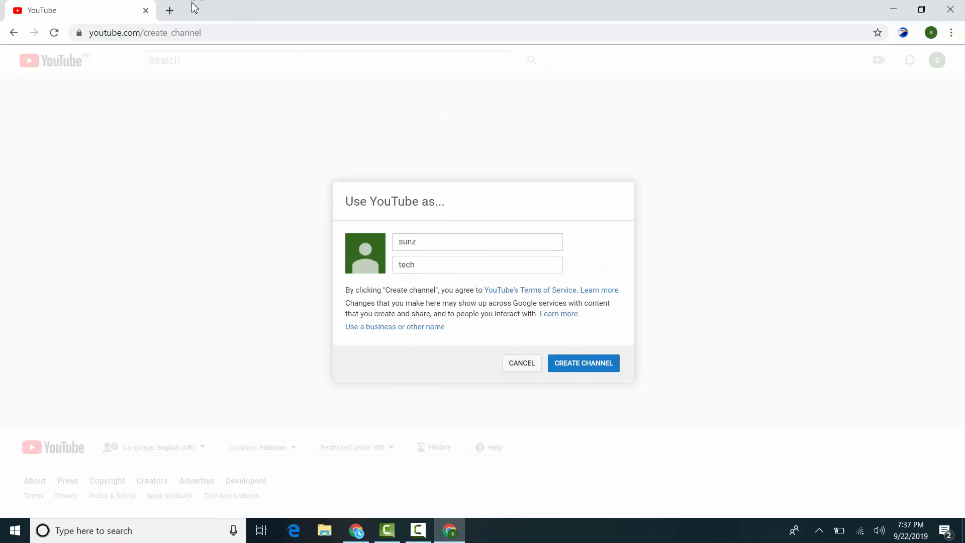
pyautogui.moveTo(145, 33); pyautogui.dragTo(244, 37)
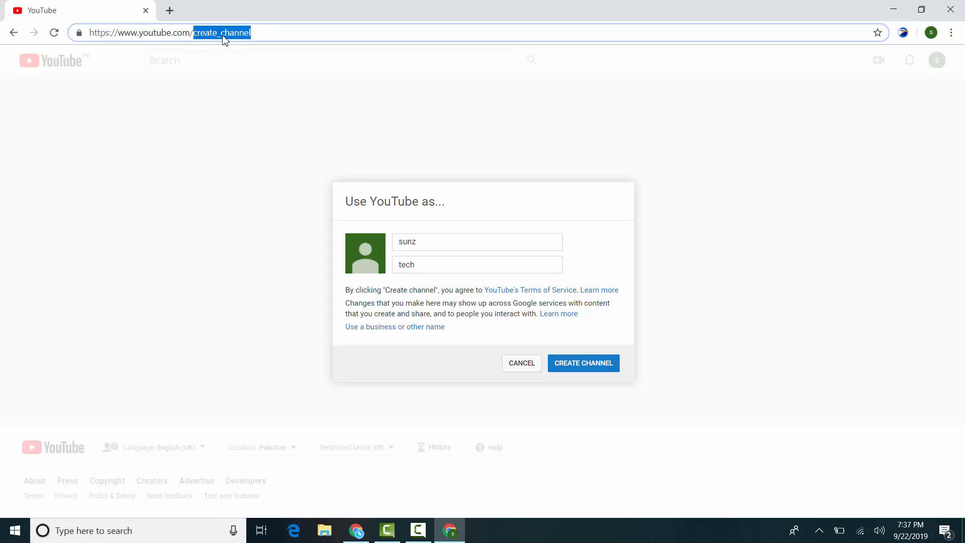
pyautogui.click(290, 34)
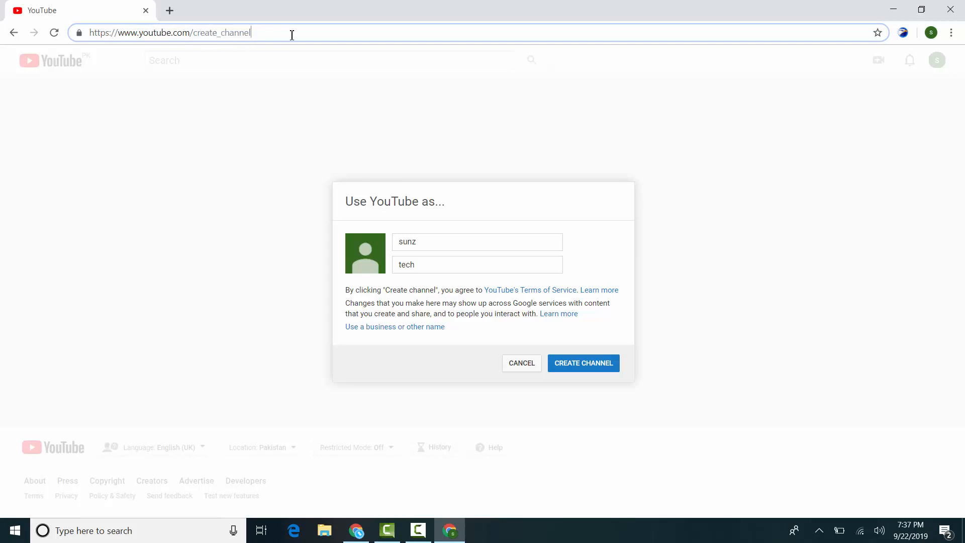
# Clear the first name and last name fields in the channel creation form
pyautogui.doubleClick(454, 241)
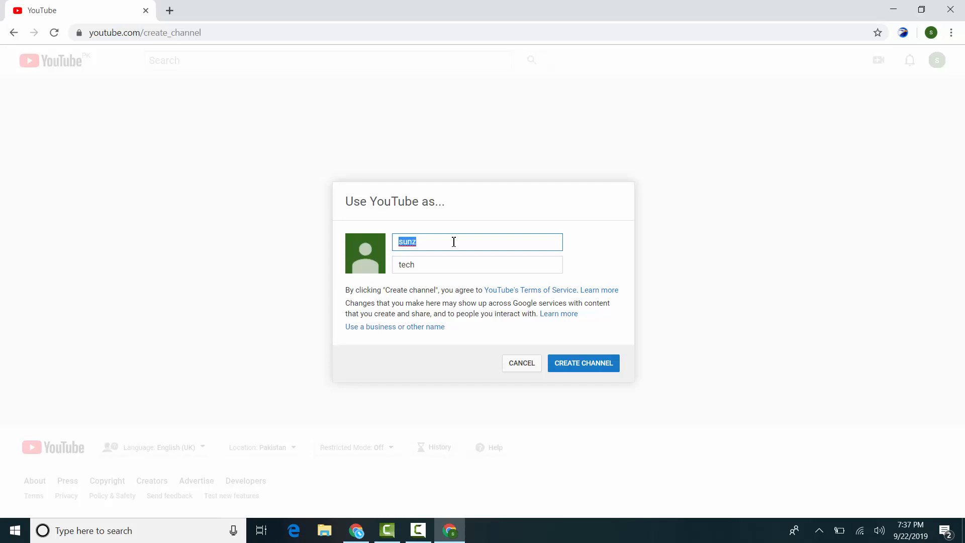
pyautogui.write('Malik')
pyautogui.press('BackSpace')
pyautogui.press('BackSpace')
pyautogui.press('BackSpace')
pyautogui.press('BackSpace')
pyautogui.press('BackSpace')
pyautogui.press('Tab')
pyautogui.press('BackSpace')
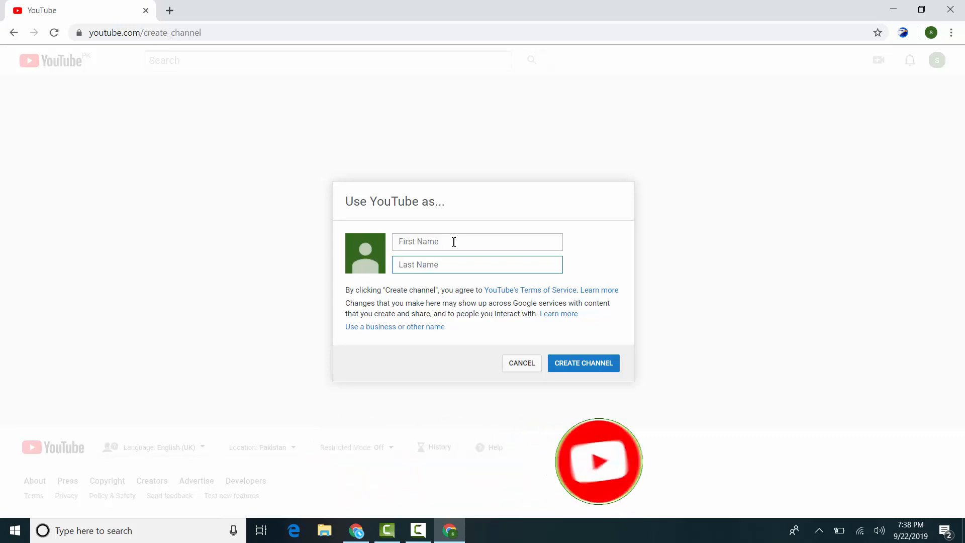
# Enter "Make Money" as the first name and "Online" as the last name of the channel
pyautogui.click(454, 242)
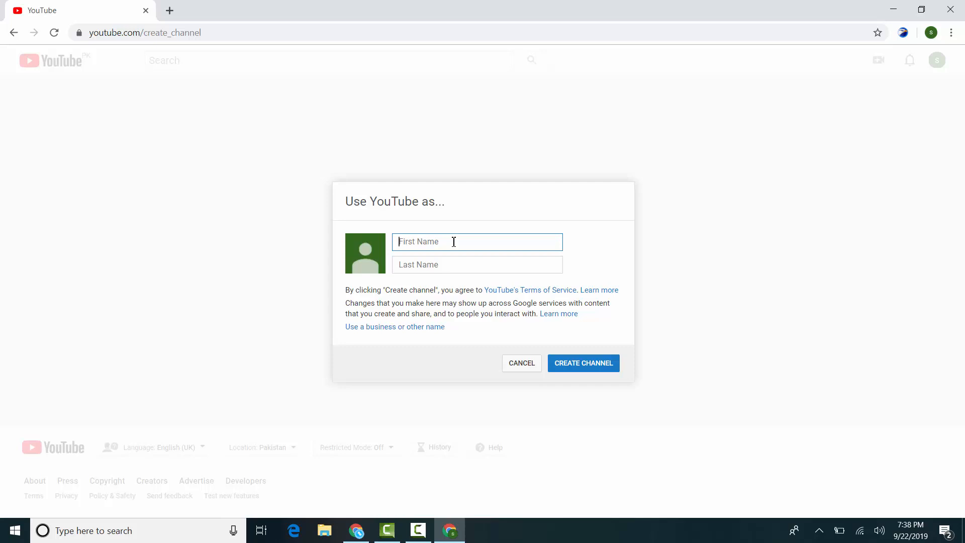
pyautogui.write('Make Money')
pyautogui.press('Tab')
pyautogui.write('Onlie')
pyautogui.press('BackSpace')
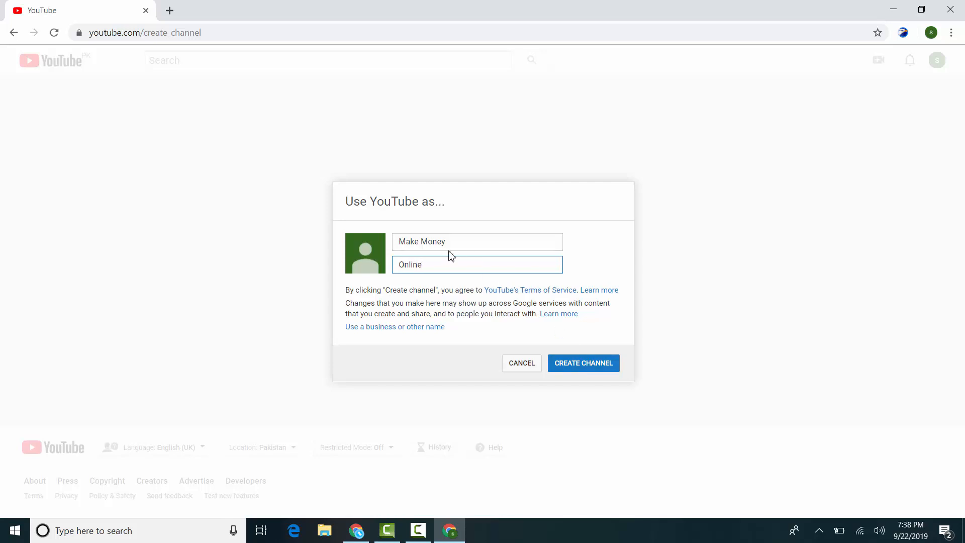
# Try moving the word "Money" from the first name to the start of the last name, and undo the move
pyautogui.doubleClick(428, 244)
pyautogui.hotkey('ctrl', 'x')
pyautogui.press('Tab')
pyautogui.press('Home')
pyautogui.hotkey('ctrl', 'v')
pyautogui.click(502, 239)
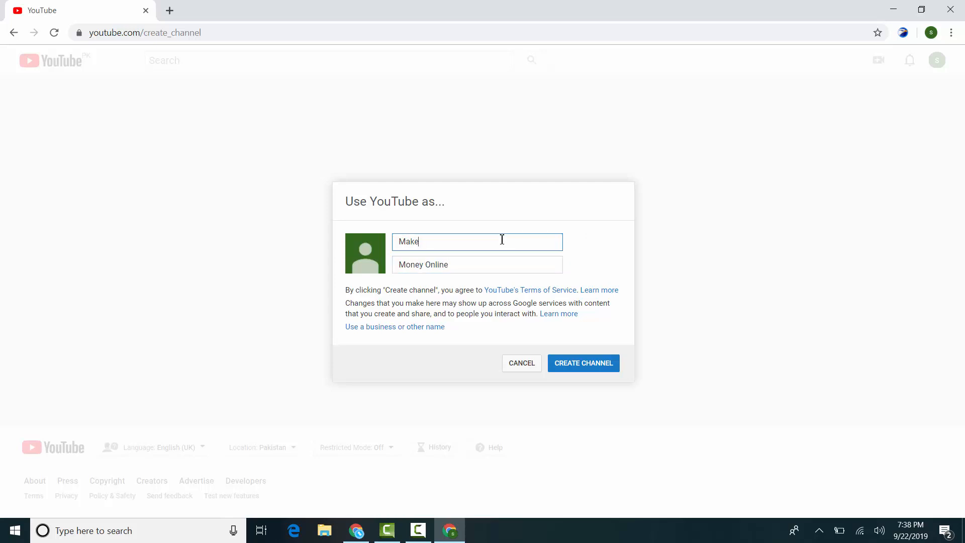
pyautogui.hotkey('ctrl', 'z')
pyautogui.hotkey('ctrl', 'z')
pyautogui.hotkey('ctrl', 'z')
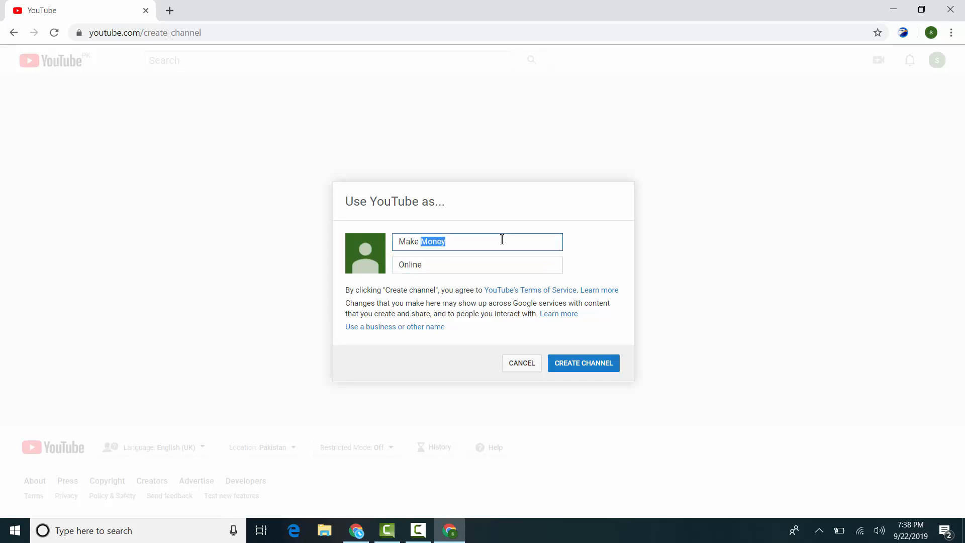
# Create the channel with the name Make Money Online
pyautogui.click(447, 265)
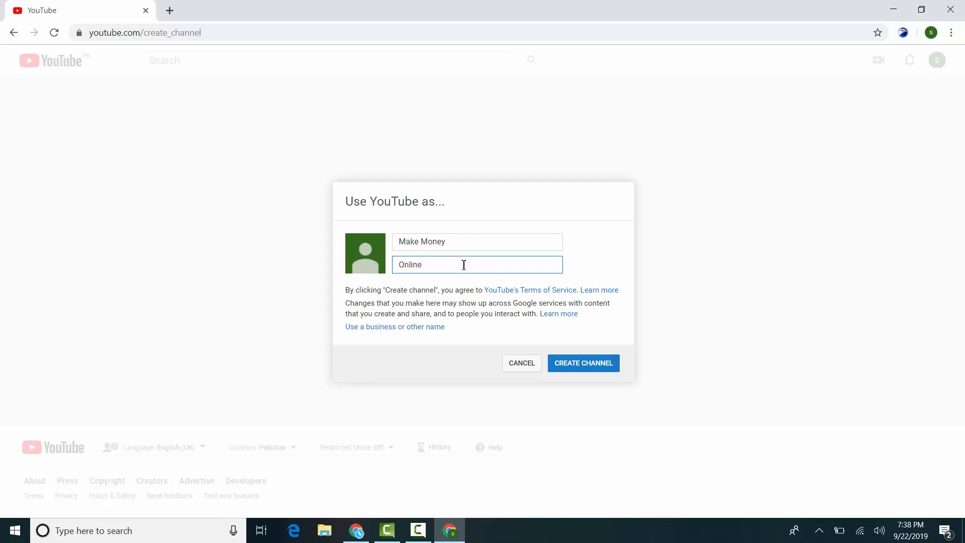
pyautogui.click(585, 373)
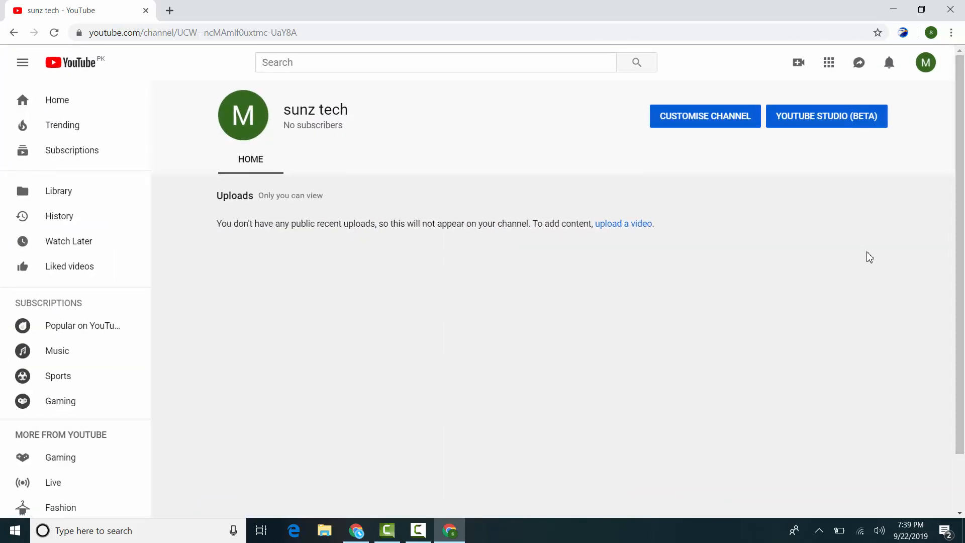
# Open the new channel in YouTube Studio (beta) and dismiss its welcome message and upload tip
pyautogui.click(832, 129)
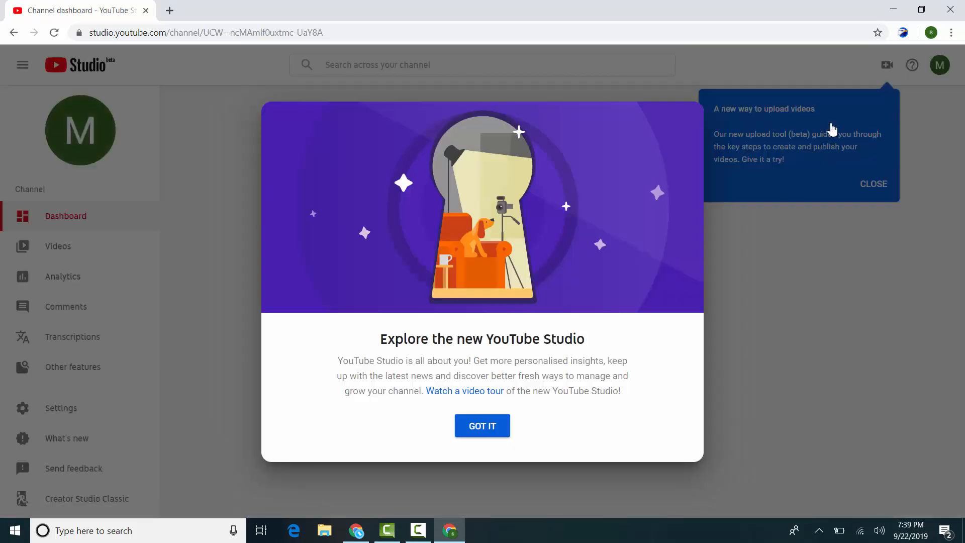
pyautogui.tripleClick(526, 331)
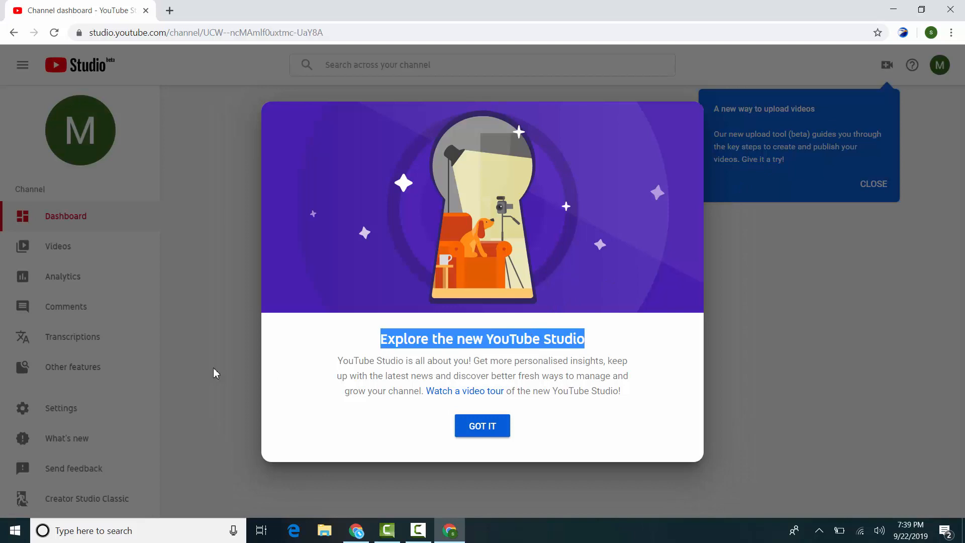
pyautogui.click(487, 352)
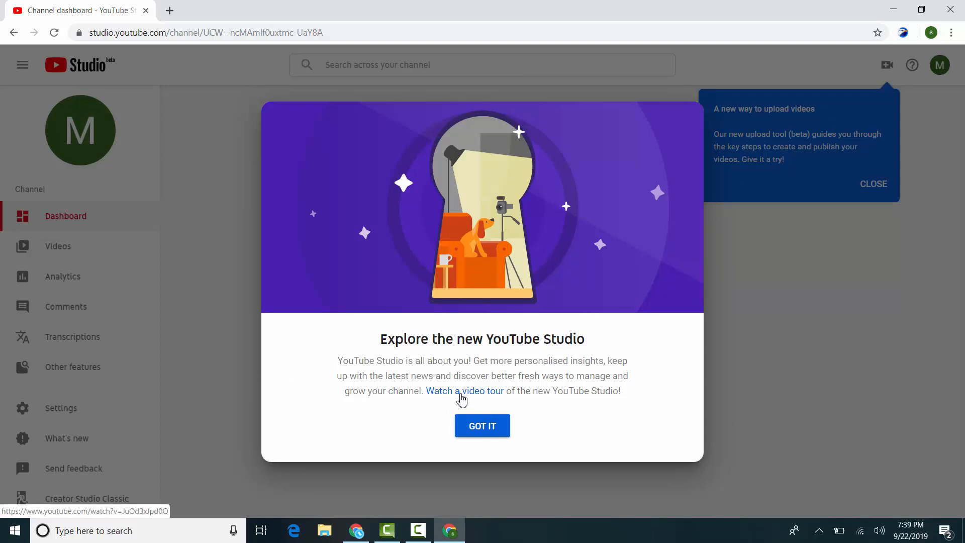
pyautogui.click(498, 427)
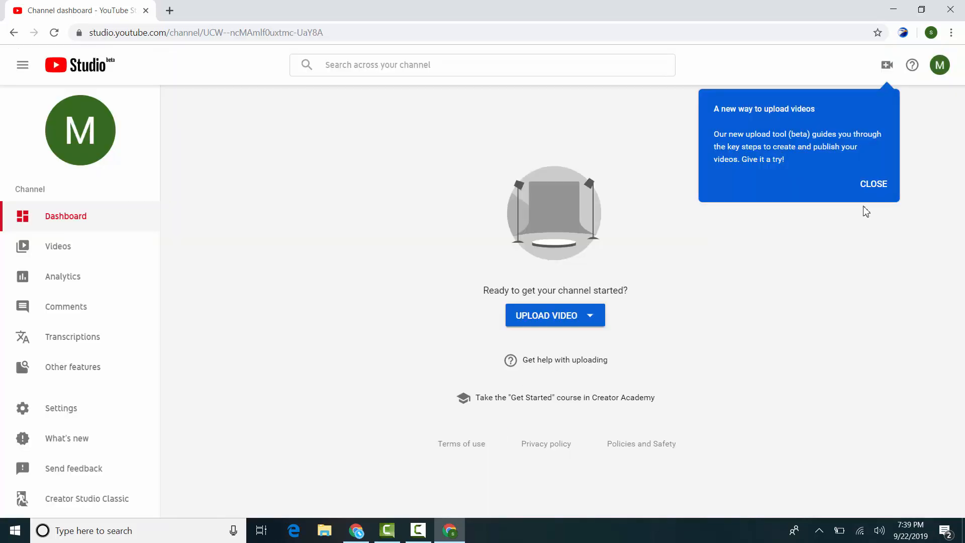
pyautogui.click(875, 184)
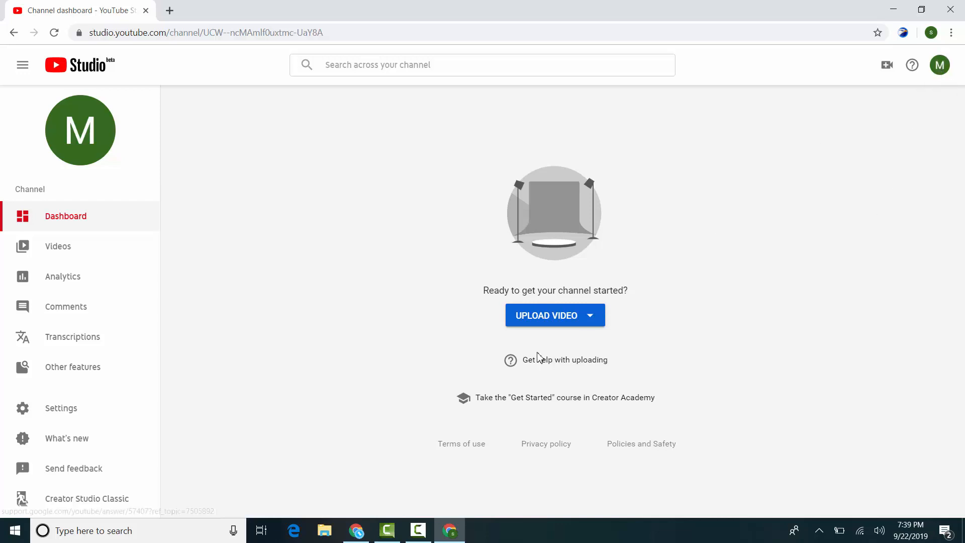
# Check which channels are listed for switching under the signed-in account, and close the list
pyautogui.click(946, 65)
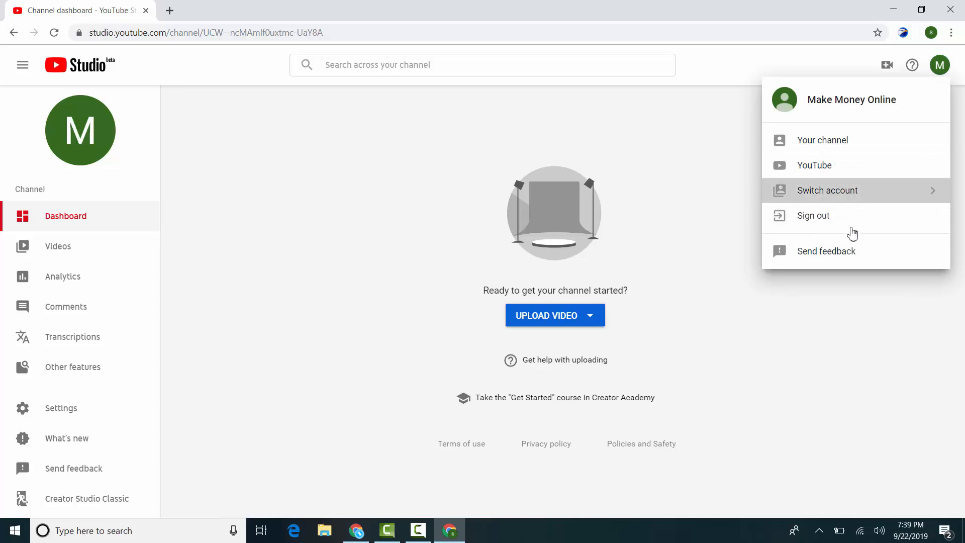
pyautogui.click(862, 194)
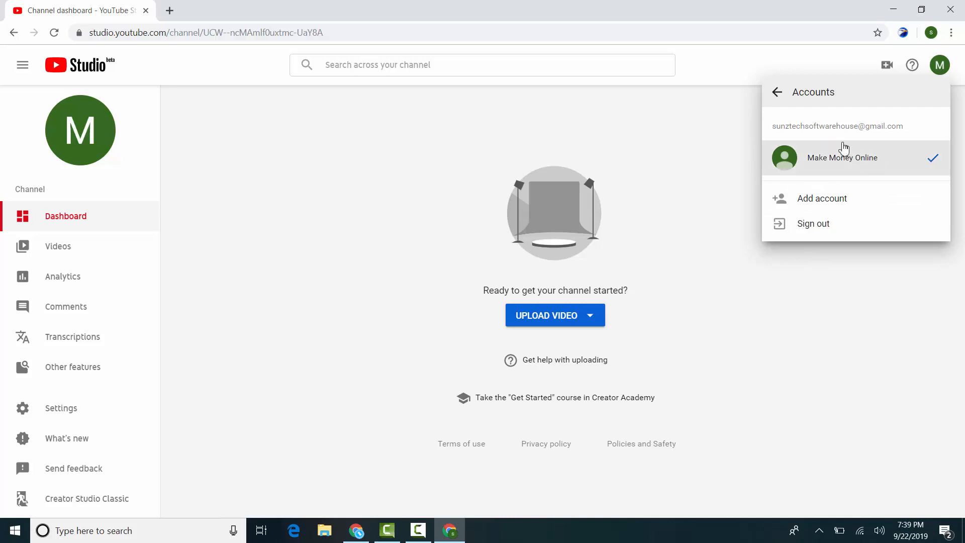
pyautogui.click(888, 297)
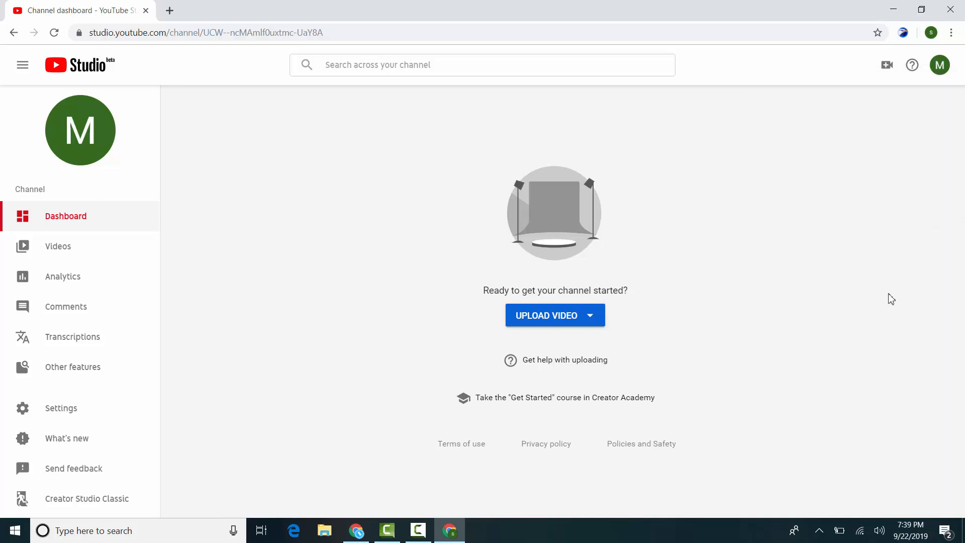
pyautogui.click(940, 67)
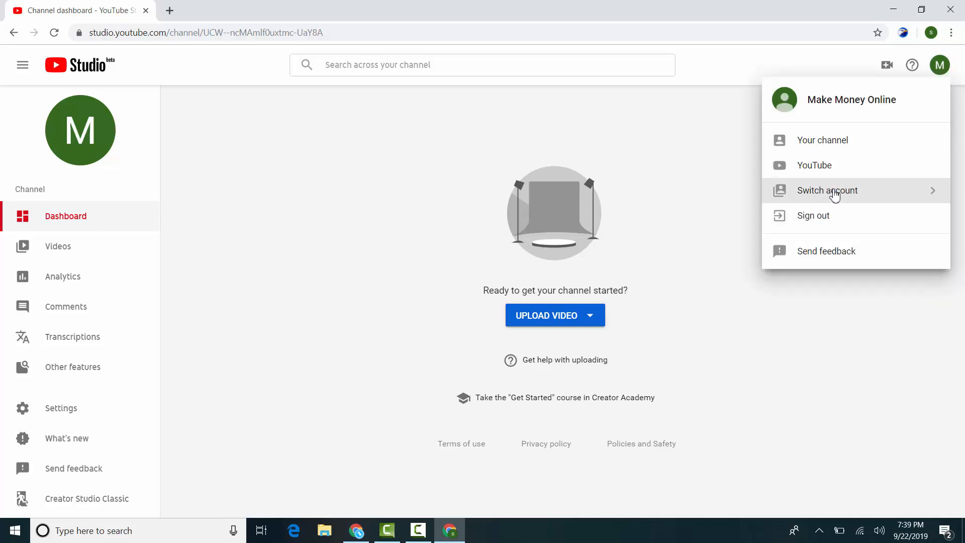
pyautogui.click(905, 192)
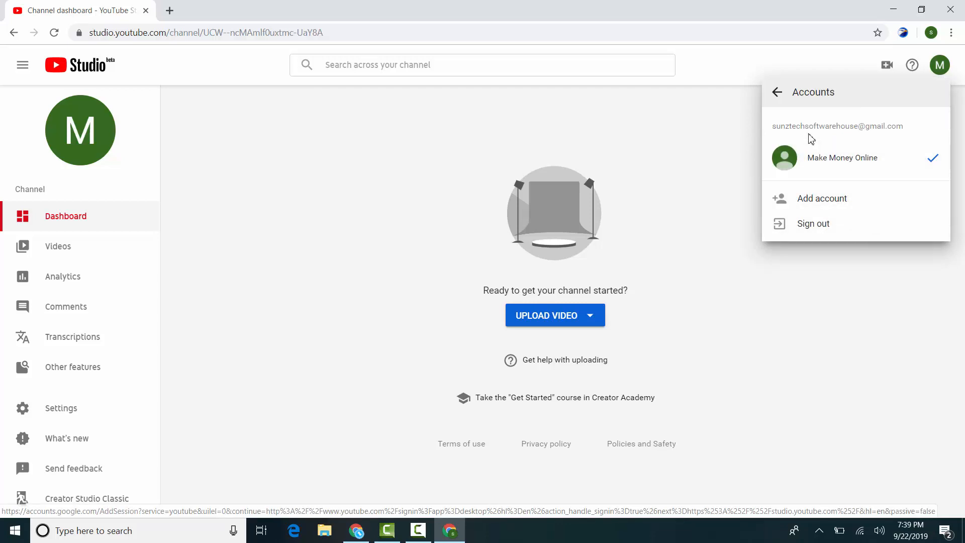
pyautogui.click(503, 167)
# Switch to Creator Studio Classic and open the channel's Status and features page
pyautogui.click(55, 503)
pyautogui.click(641, 449)
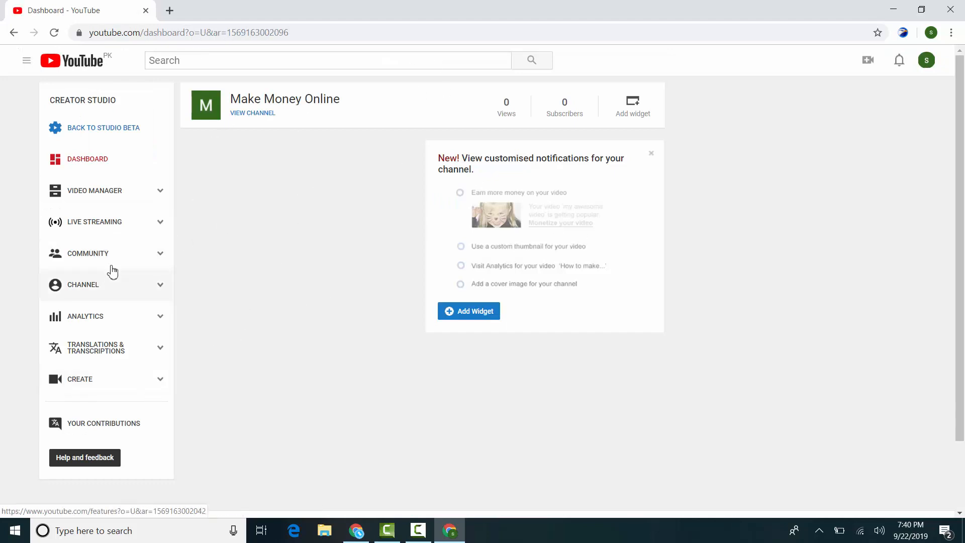
pyautogui.click(95, 283)
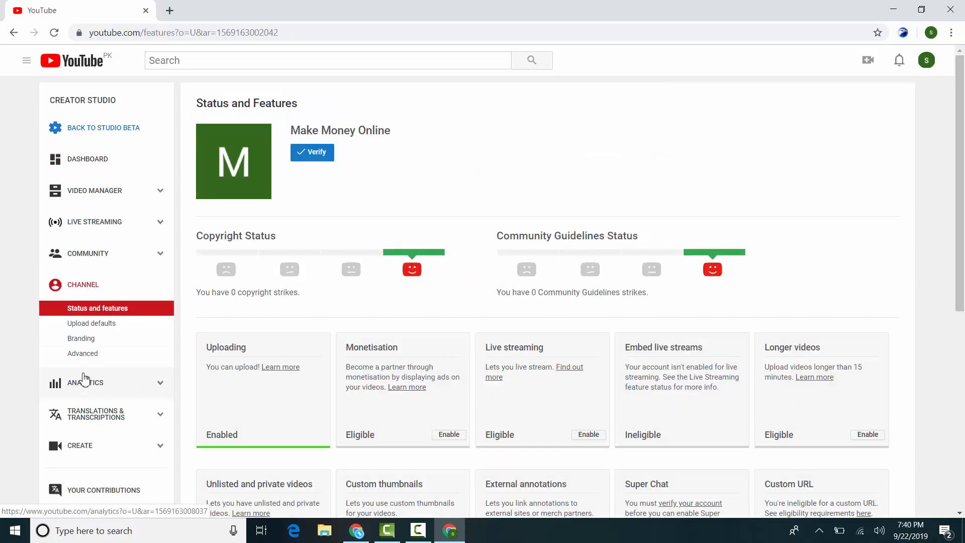
# Examine the channel's Advanced settings, Upload defaults, and Status and features pages
pyautogui.click(77, 358)
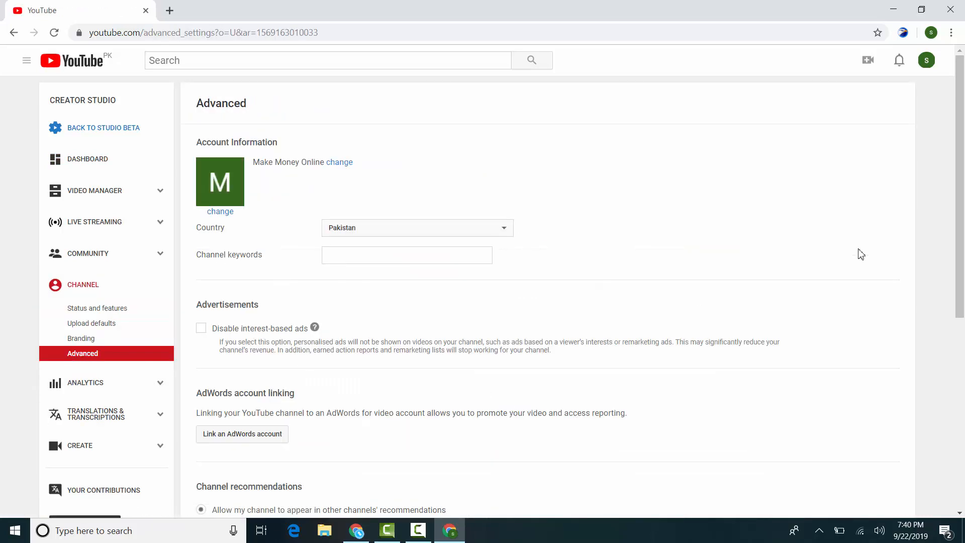
pyautogui.scroll(-3, 964, 289)
pyautogui.scroll(-3, 796, 284)
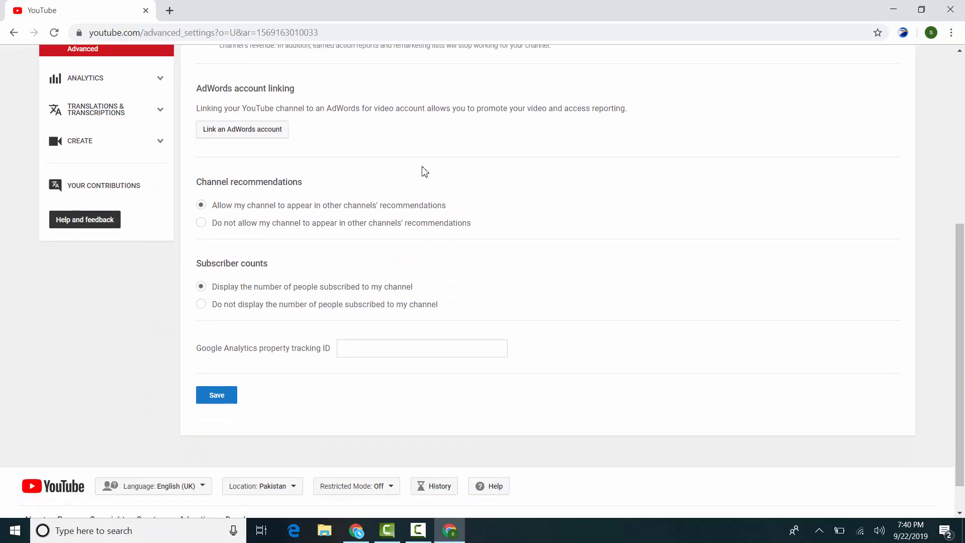
pyautogui.scroll(5, 959, 301)
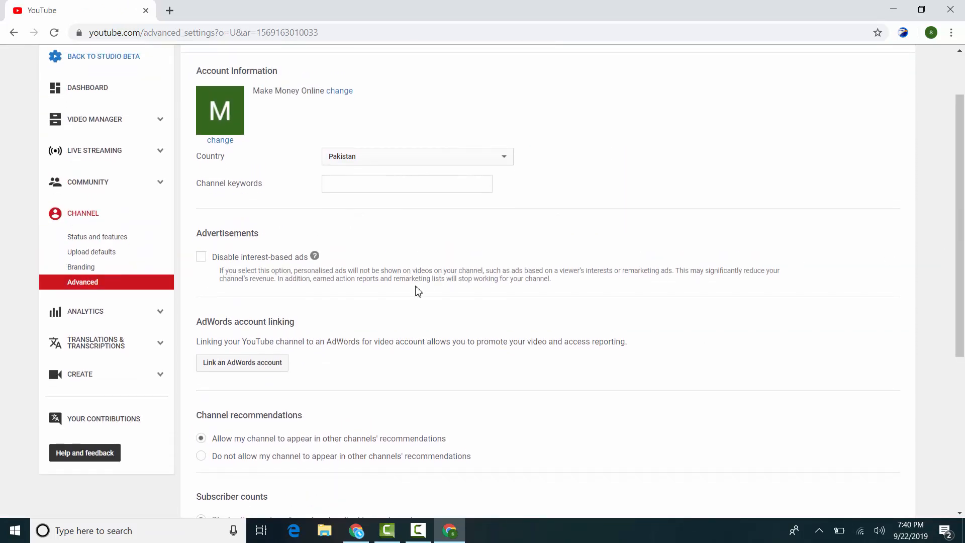
pyautogui.click(101, 268)
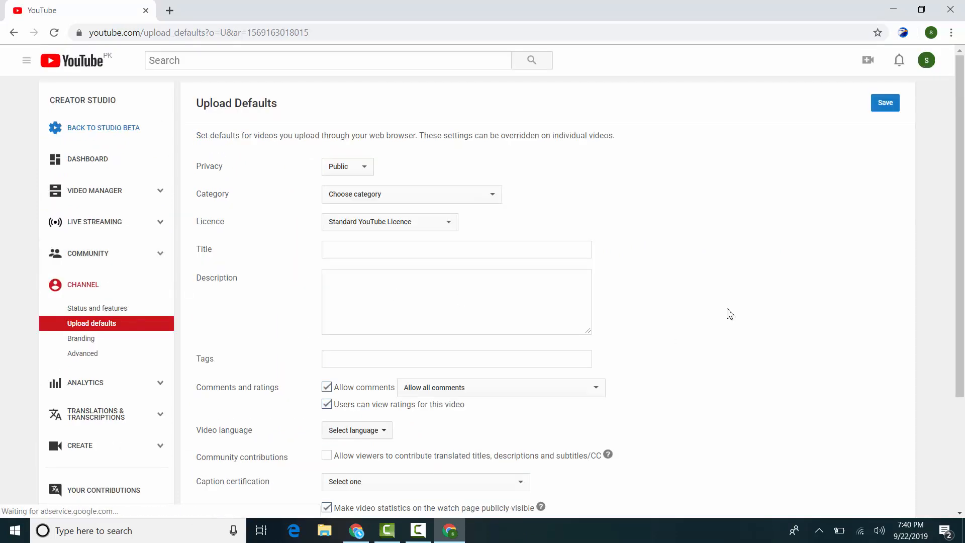
pyautogui.scroll(-3, 963, 382)
pyautogui.scroll(3, 963, 314)
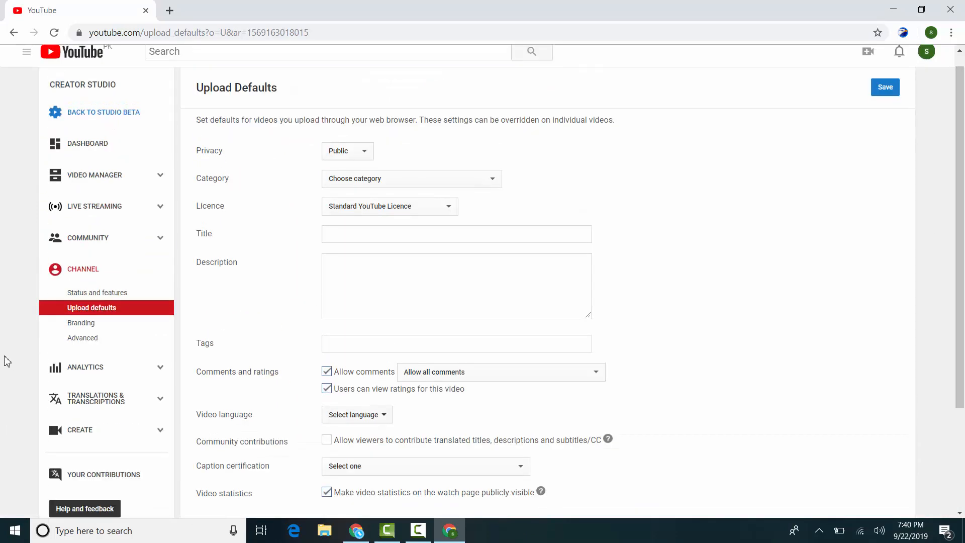
pyautogui.click(122, 294)
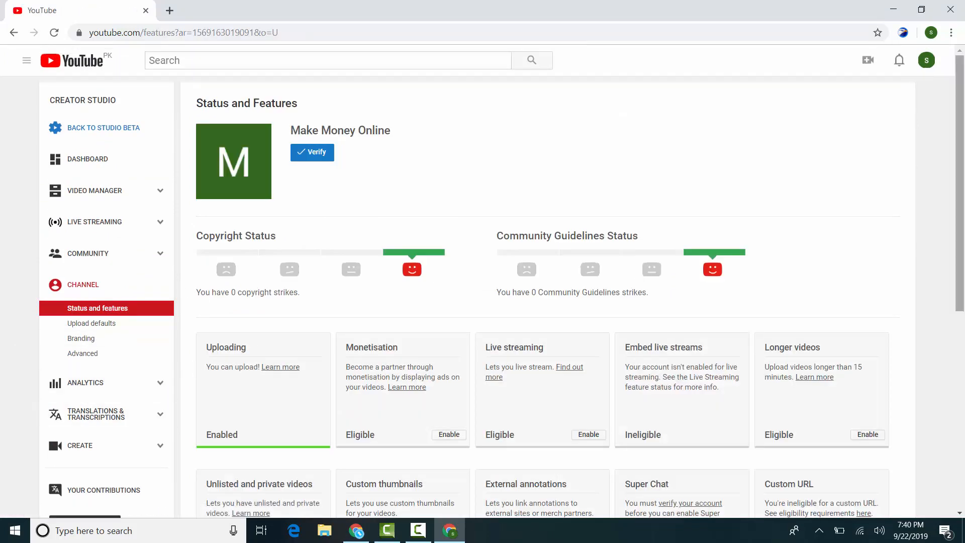
pyautogui.scroll(-5, 959, 333)
pyautogui.scroll(7, 960, 332)
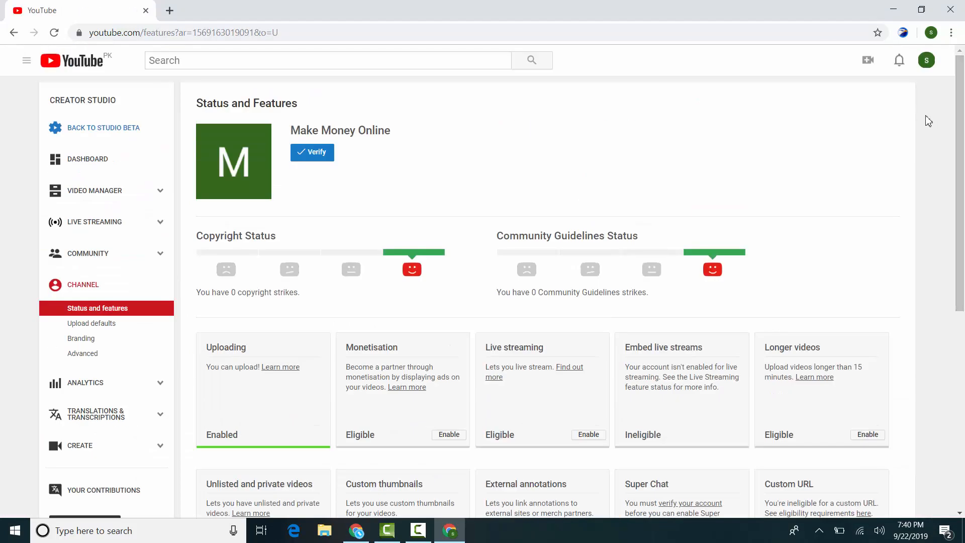
# Open the YouTube account settings and find the option for creating a new channel
pyautogui.click(926, 60)
pyautogui.click(896, 144)
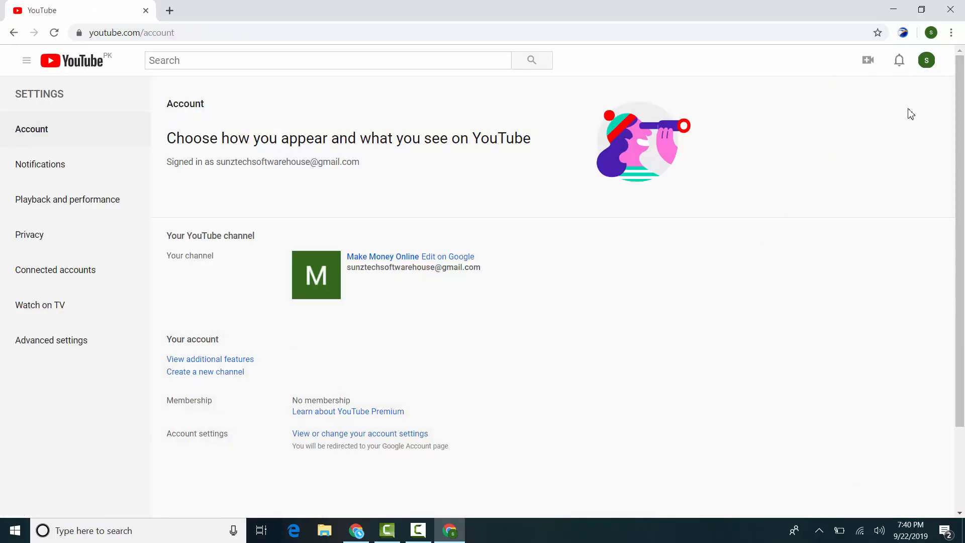
pyautogui.click(927, 61)
pyautogui.scroll(-1, 963, 227)
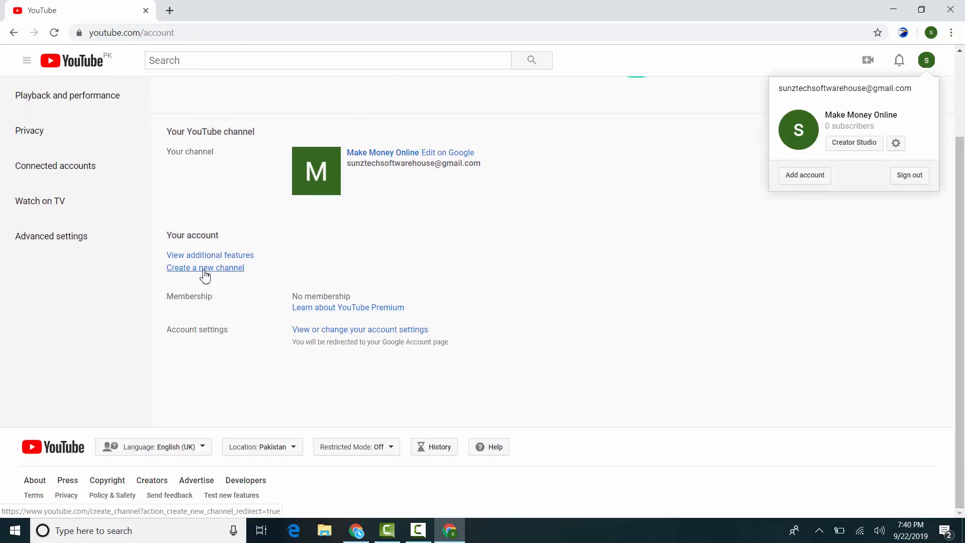
# Create a second channel with the Brand Account name "Travel Guide"
pyautogui.click(205, 270)
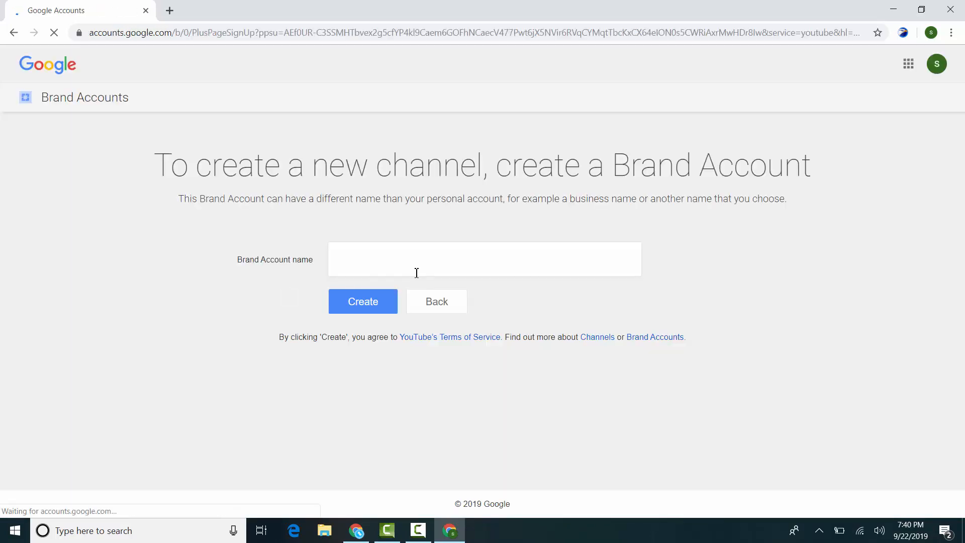
pyautogui.click(362, 268)
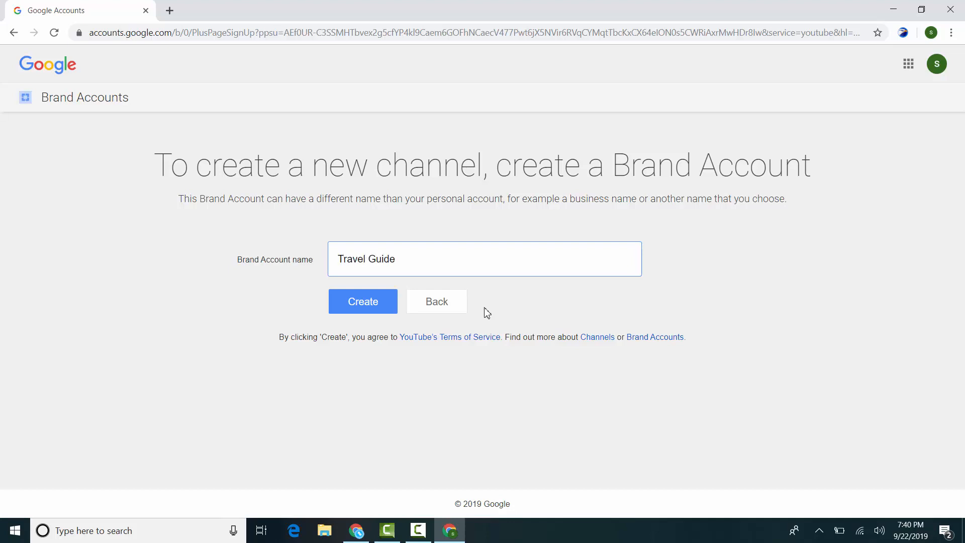
pyautogui.click(383, 311)
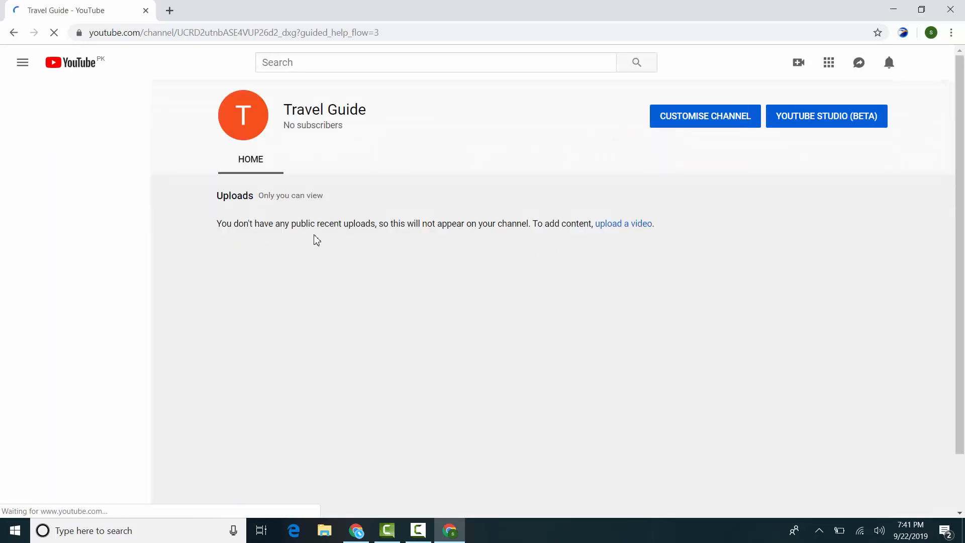
# Check the new channel's name on its page and view the account's list of channels
pyautogui.moveTo(305, 109); pyautogui.dragTo(392, 113)
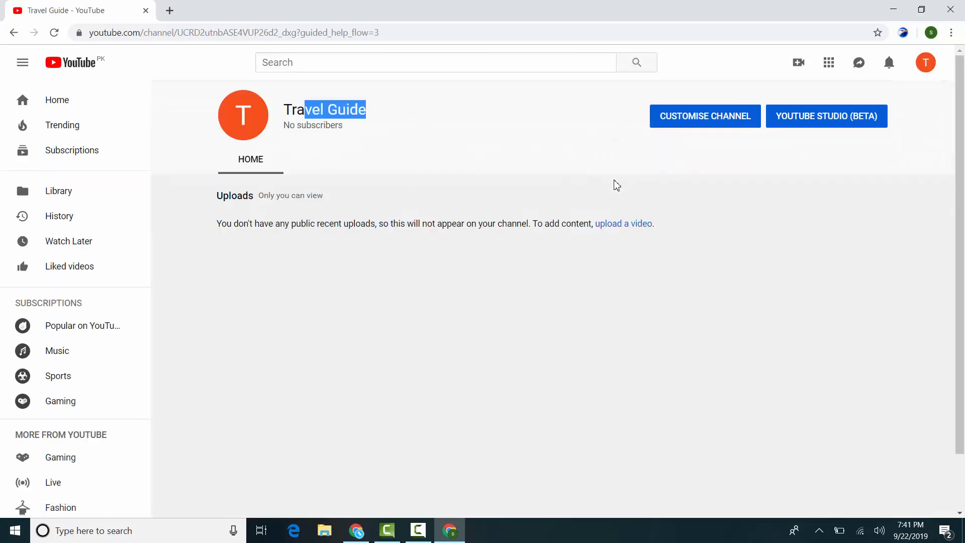
pyautogui.click(587, 179)
pyautogui.click(923, 71)
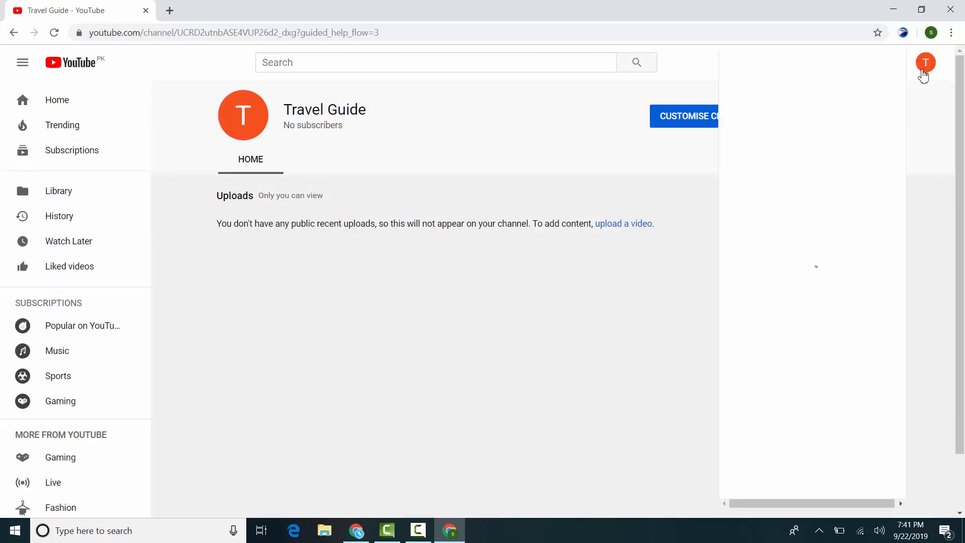
pyautogui.click(857, 197)
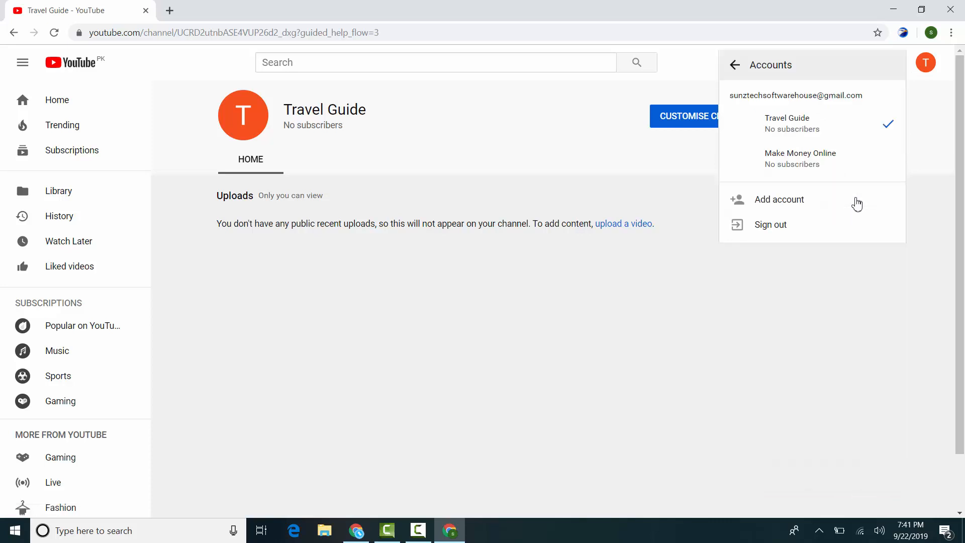